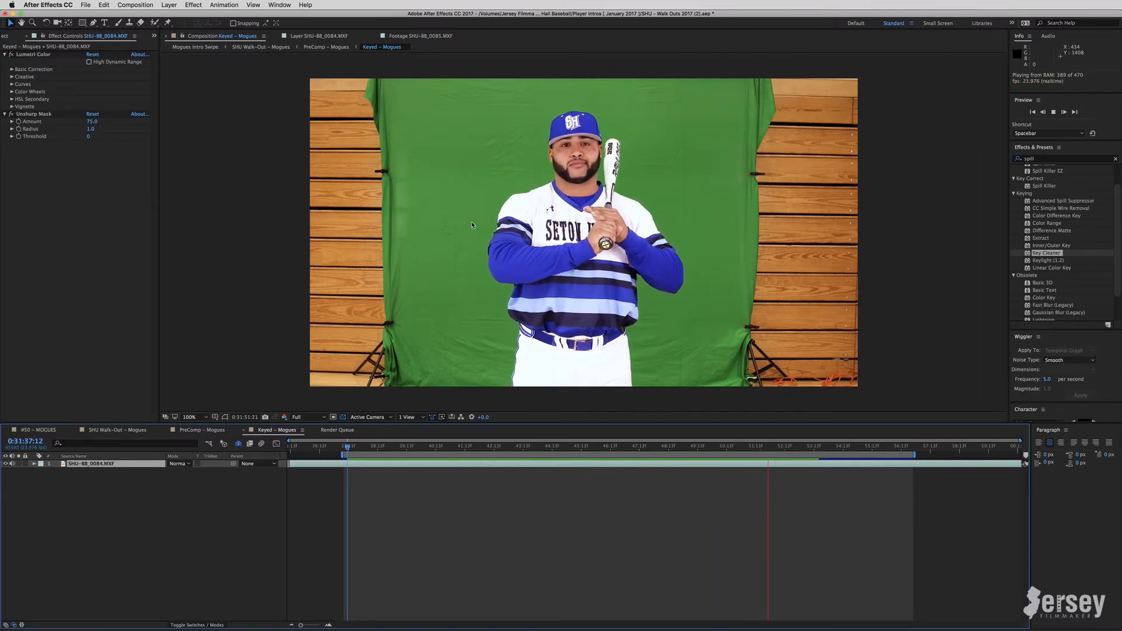
Play back the green-screen footage of the baseball player in the Keyed composition
{"action": "key", "text": "space"}
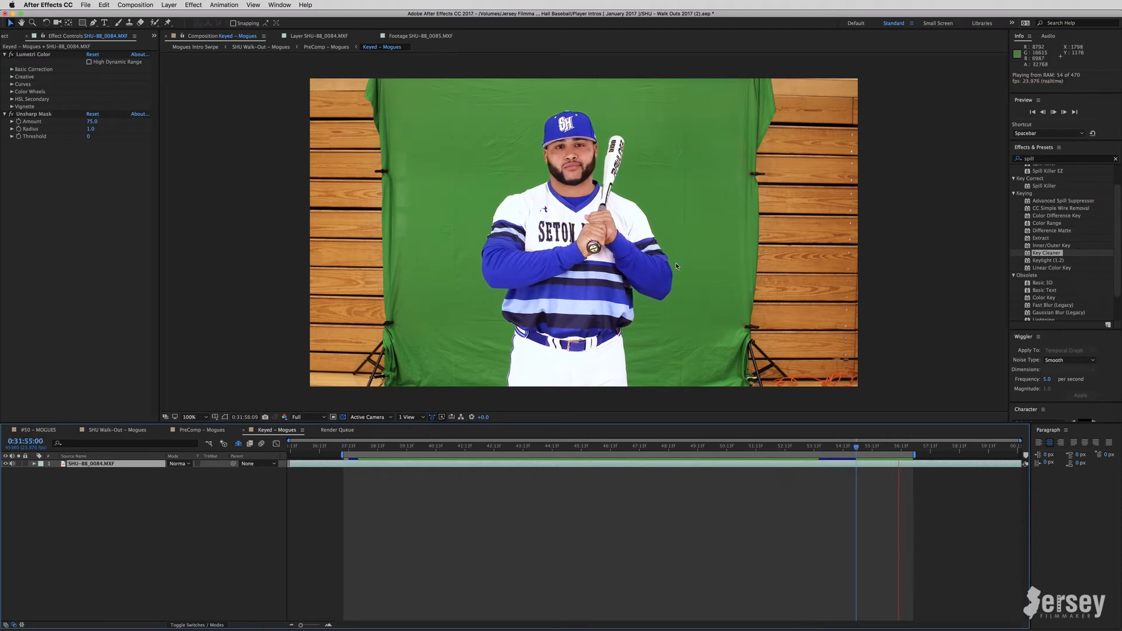
{"action": "key", "text": "space"}
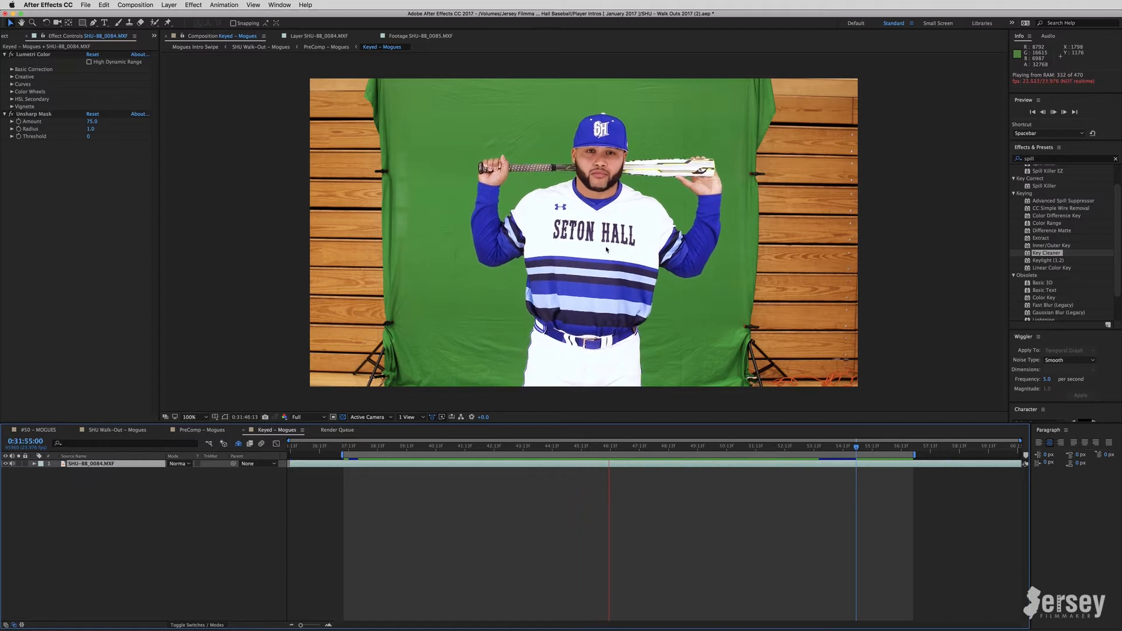
{"action": "key", "text": "space"}
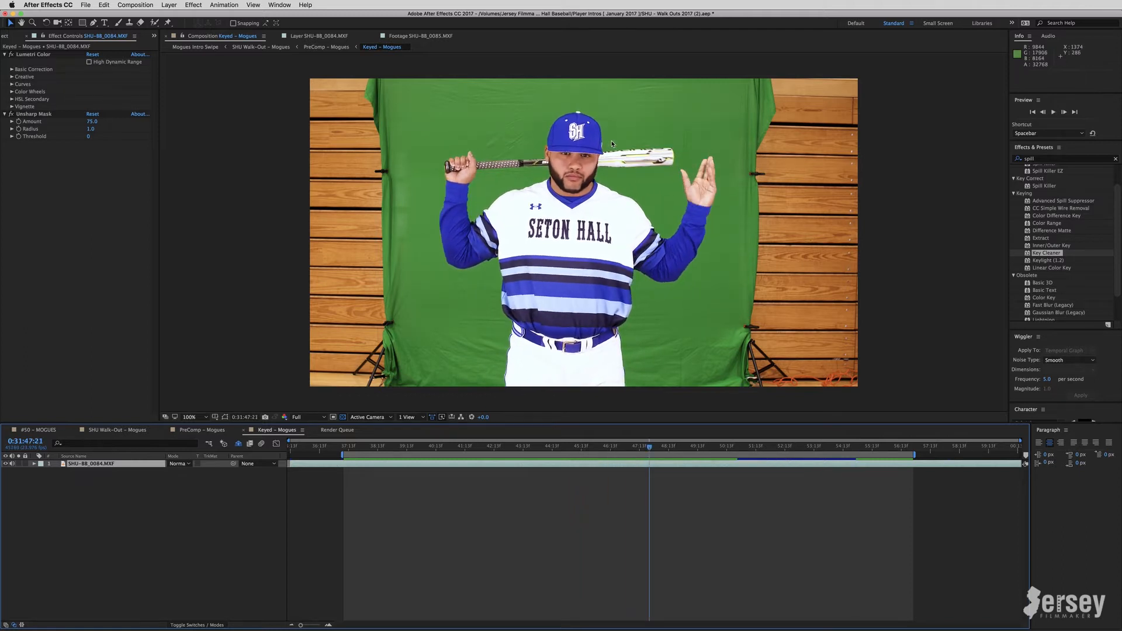
{"action": "key", "text": "space"}
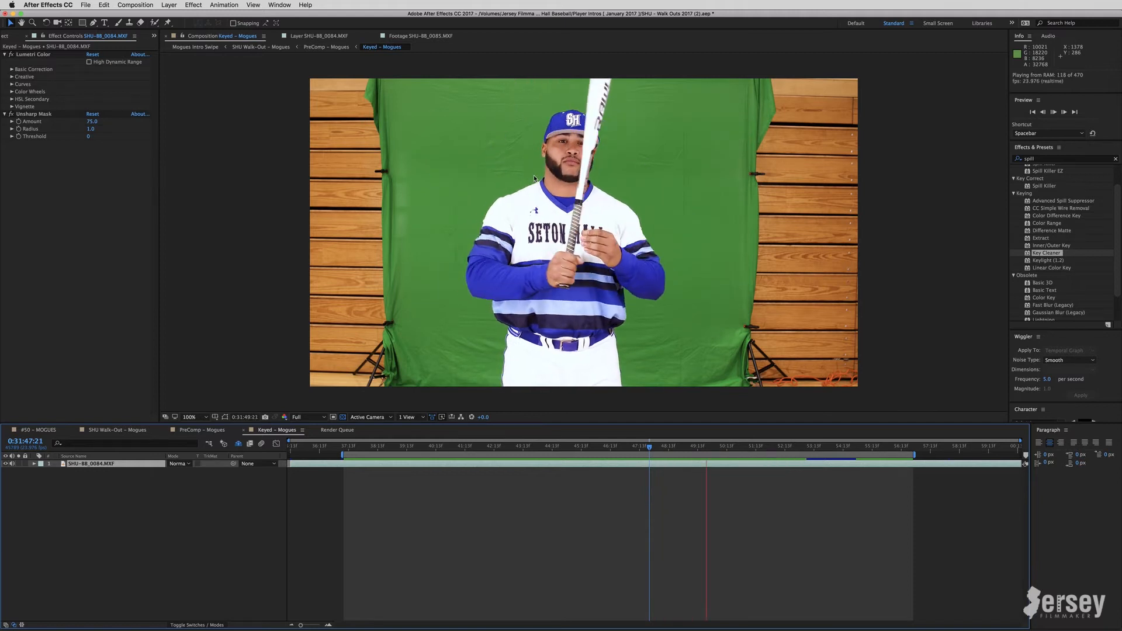
Switch the Lumetri Color and Unsharp Mask effects off and on to compare the footage with and without them
{"action": "left_click", "coordinate": [42, 71]}
{"action": "left_click", "coordinate": [11, 55]}
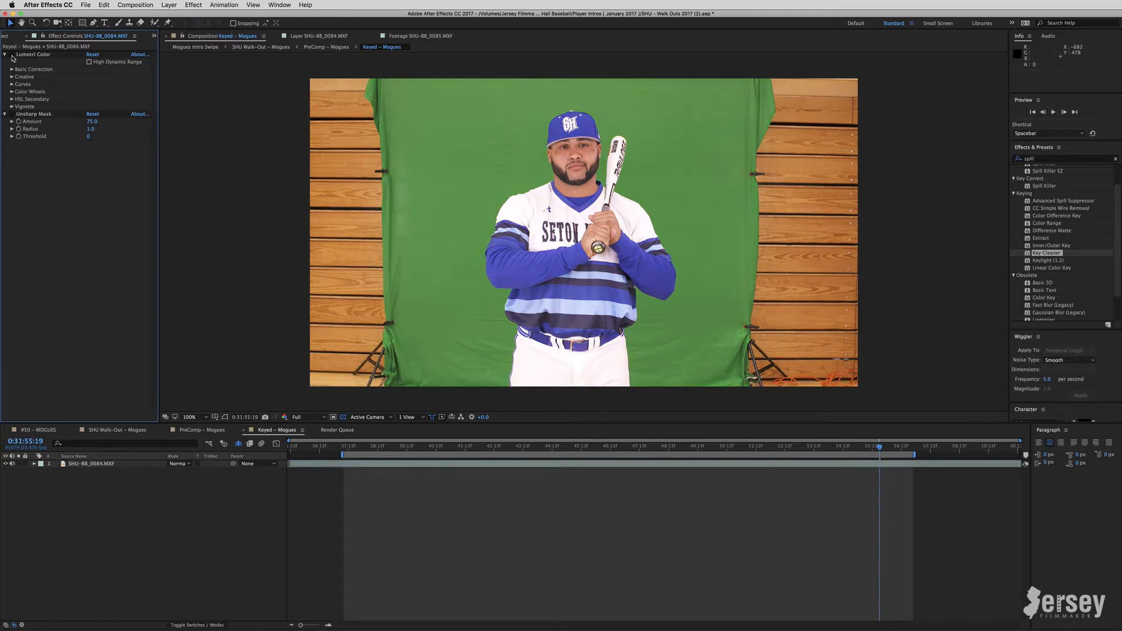
{"action": "left_click", "coordinate": [12, 55]}
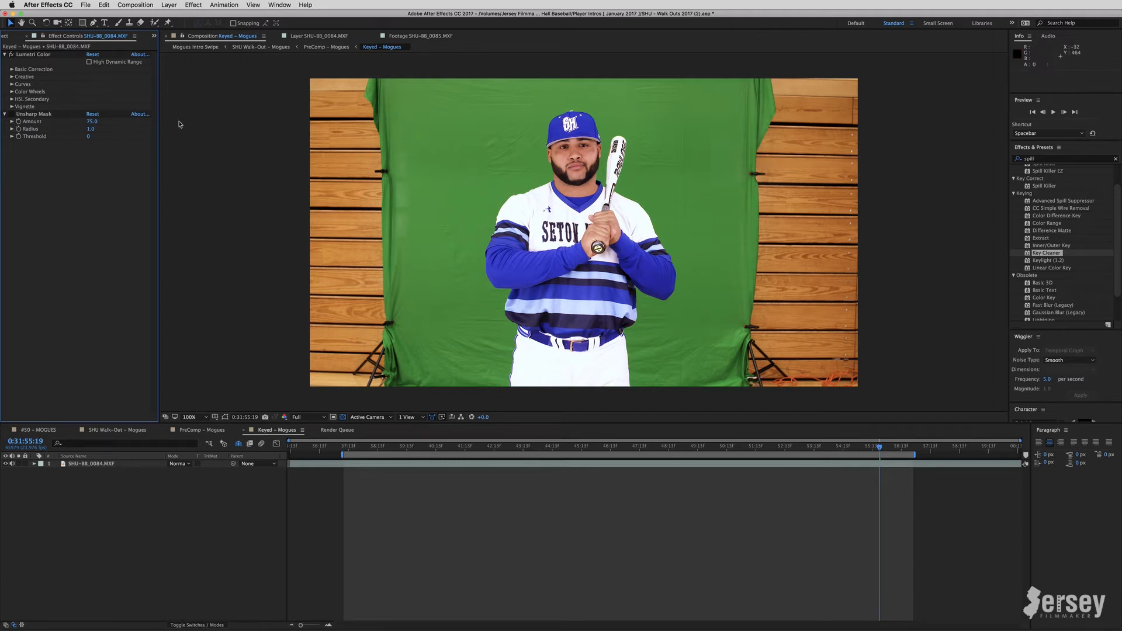
{"action": "left_click", "coordinate": [17, 115]}
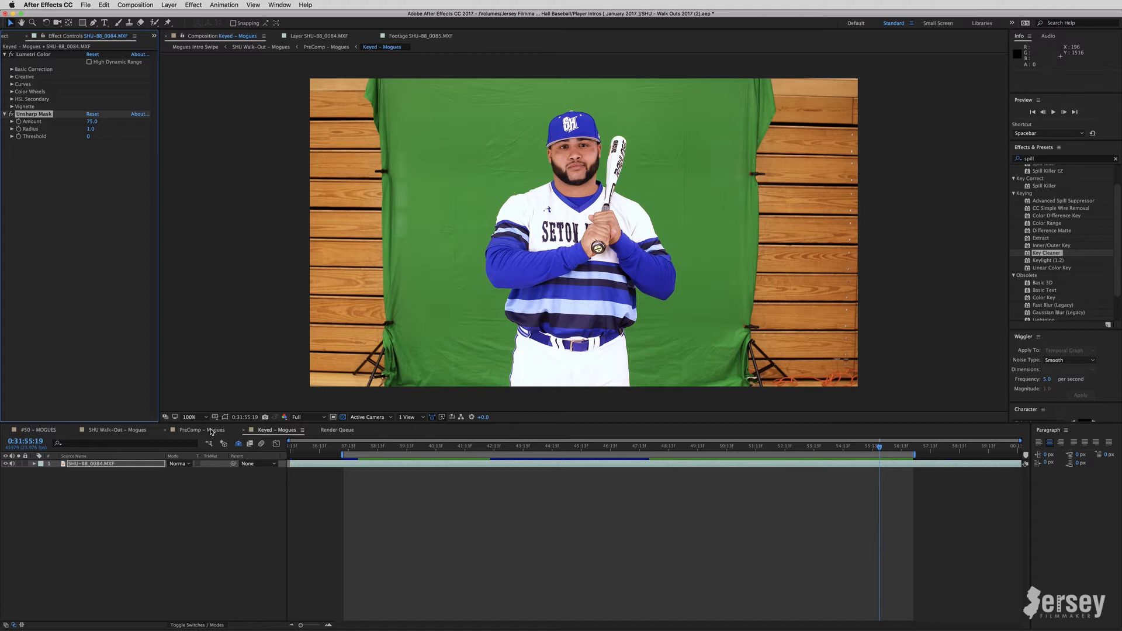
In the PreComp composition, set the Mask 1 mode of the Keyed layer to Add
{"action": "right_click", "coordinate": [366, 464]}
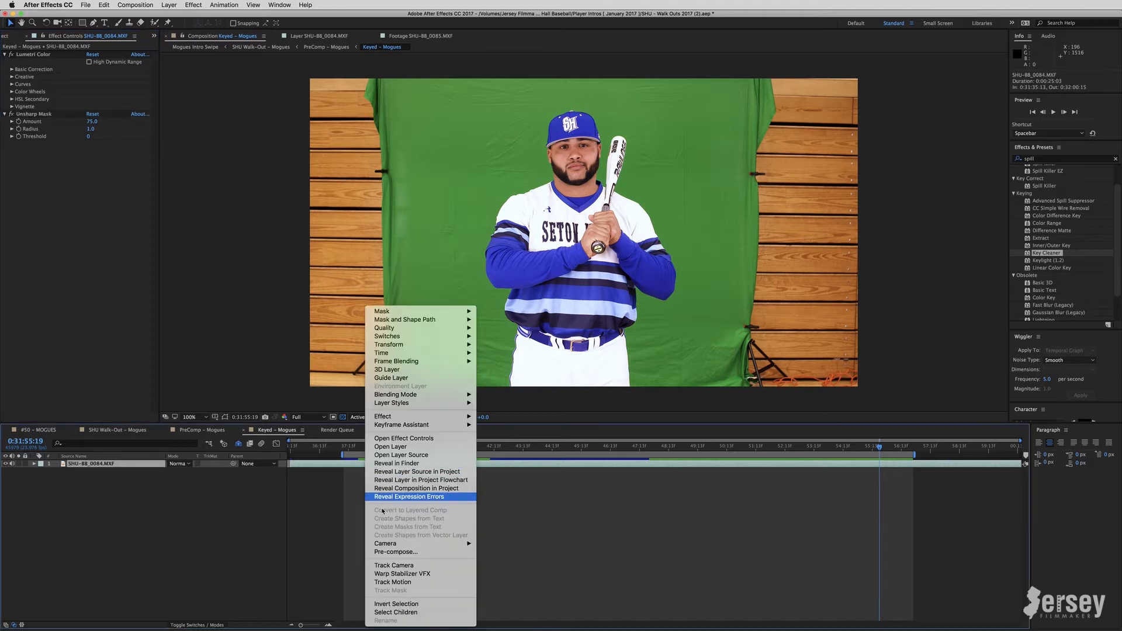
{"action": "left_click", "coordinate": [209, 431]}
{"action": "left_click", "coordinate": [209, 432]}
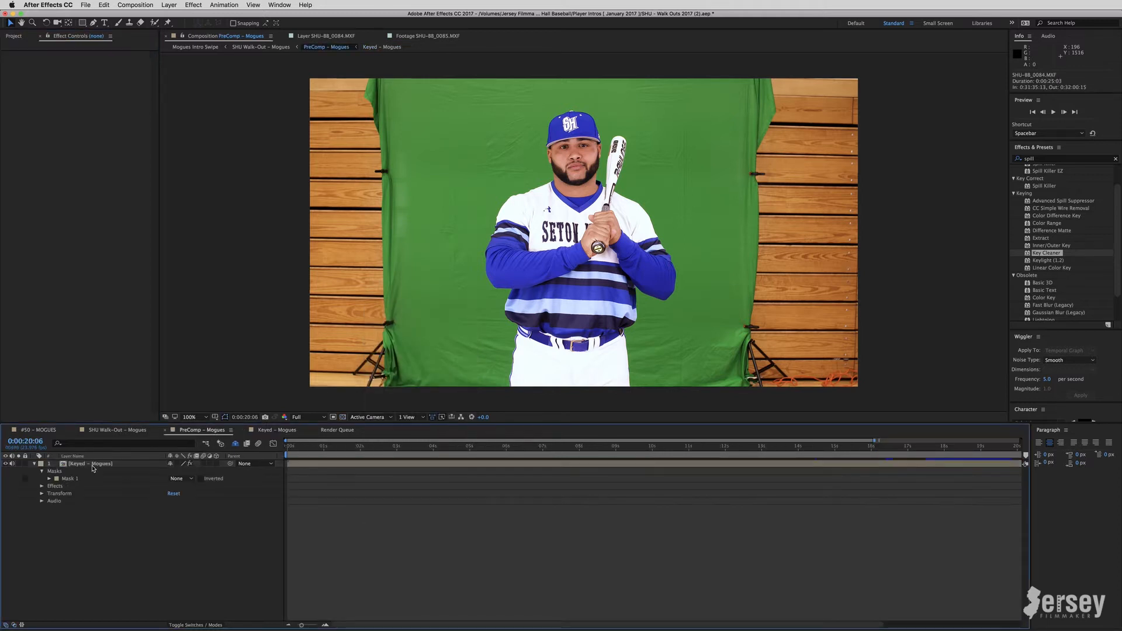
{"action": "left_click", "coordinate": [114, 465]}
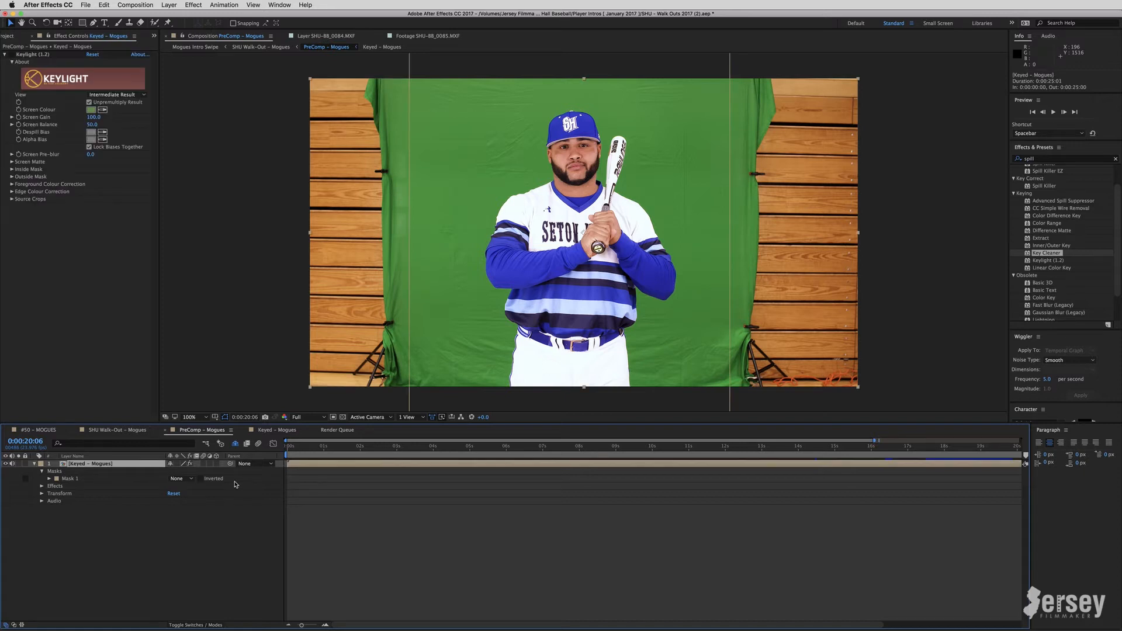
{"action": "left_click", "coordinate": [190, 479]}
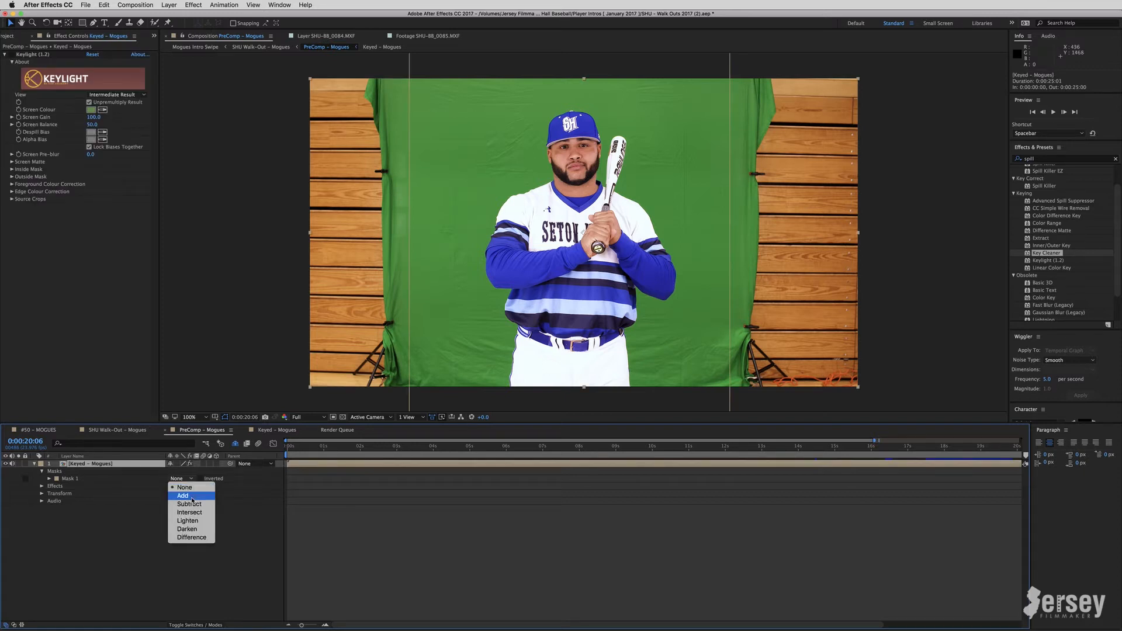
{"action": "left_click", "coordinate": [183, 495]}
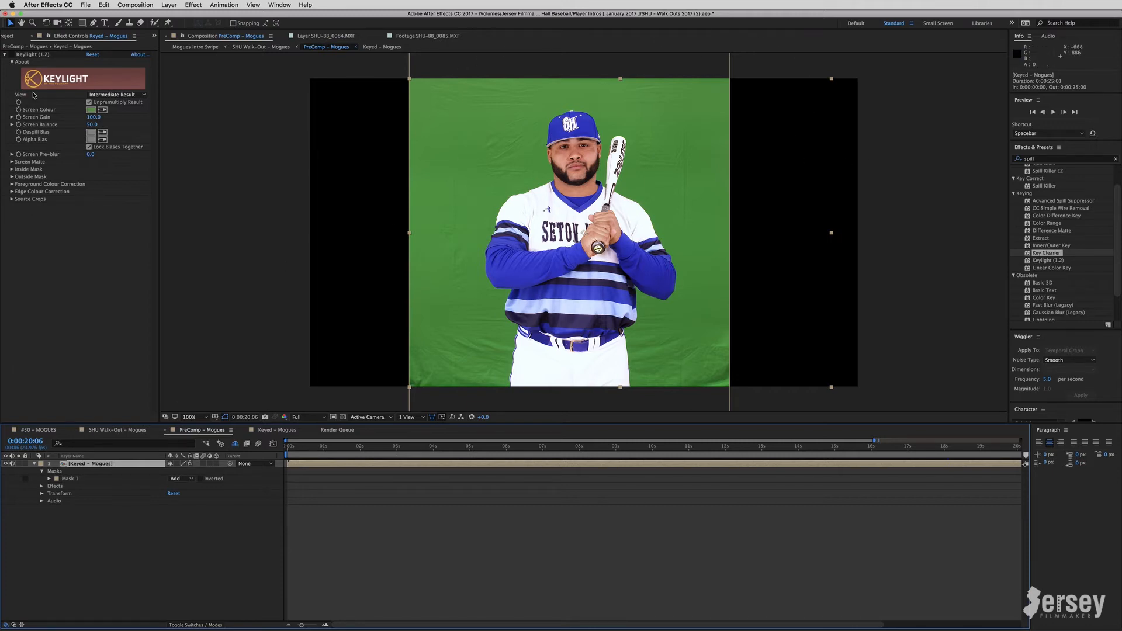
Toggle the layer's existing Keylight effect to compare the keyed and unkeyed image, leaving it off and collapsed
{"action": "left_click", "coordinate": [25, 55]}
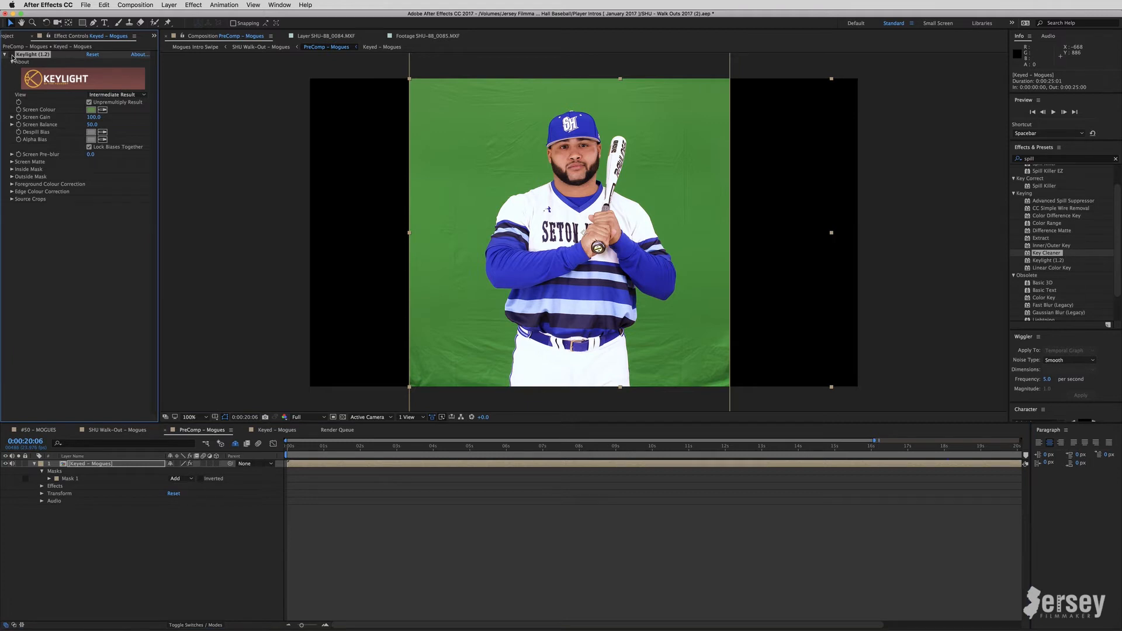
{"action": "left_click", "coordinate": [11, 55]}
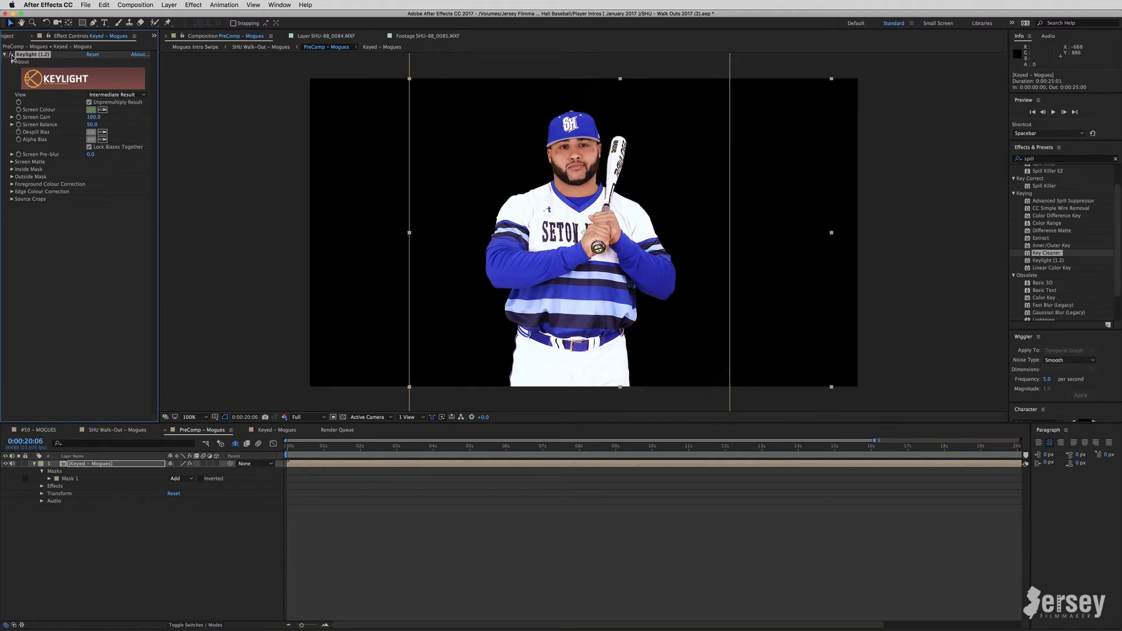
{"action": "left_click", "coordinate": [11, 55]}
{"action": "left_click", "coordinate": [11, 55]}
{"action": "left_click", "coordinate": [11, 55]}
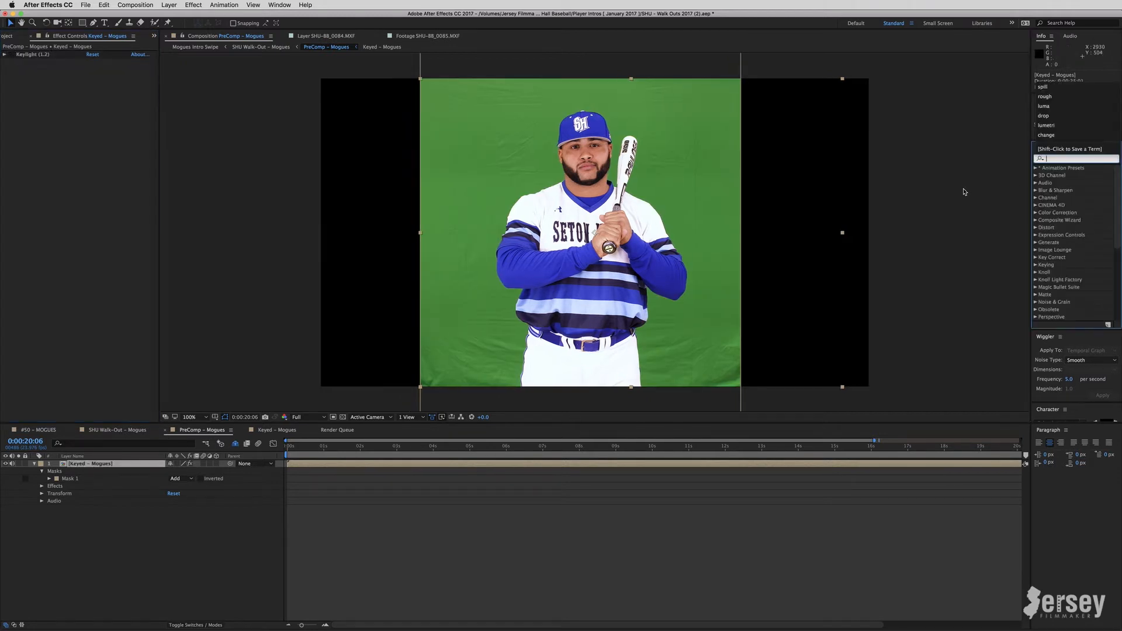
Search the effects for "keyl" and apply a second Keylight (1.2) to the Keyed layer
{"action": "type", "text": "k"}
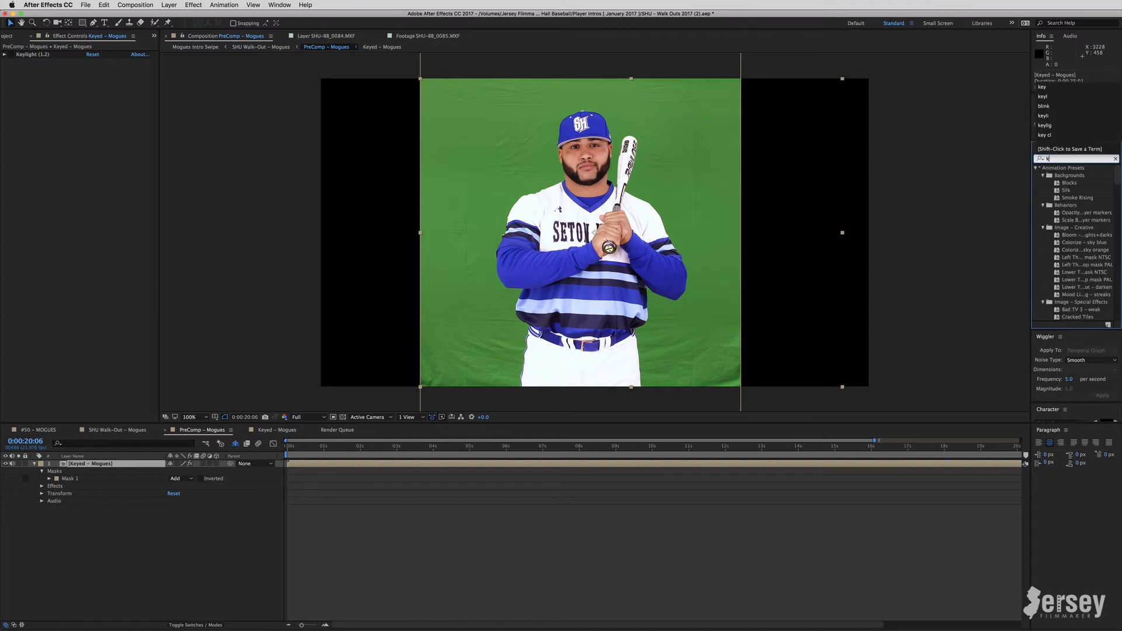
{"action": "type", "text": "eyl"}
{"action": "left_click", "coordinate": [778, 536]}
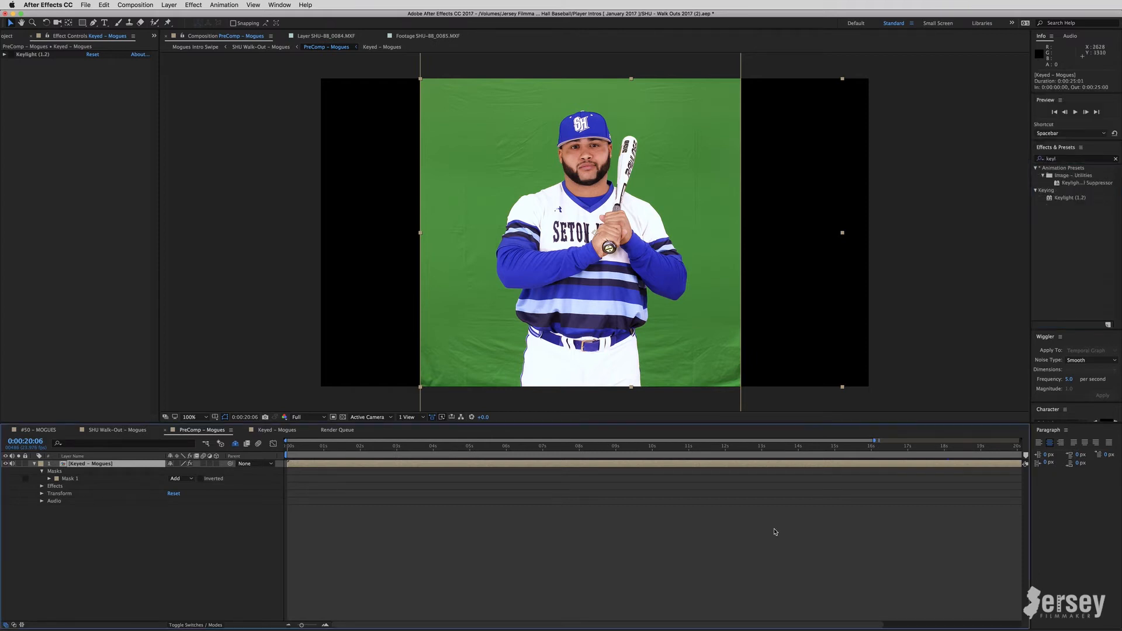
{"action": "double_click", "coordinate": [1050, 198]}
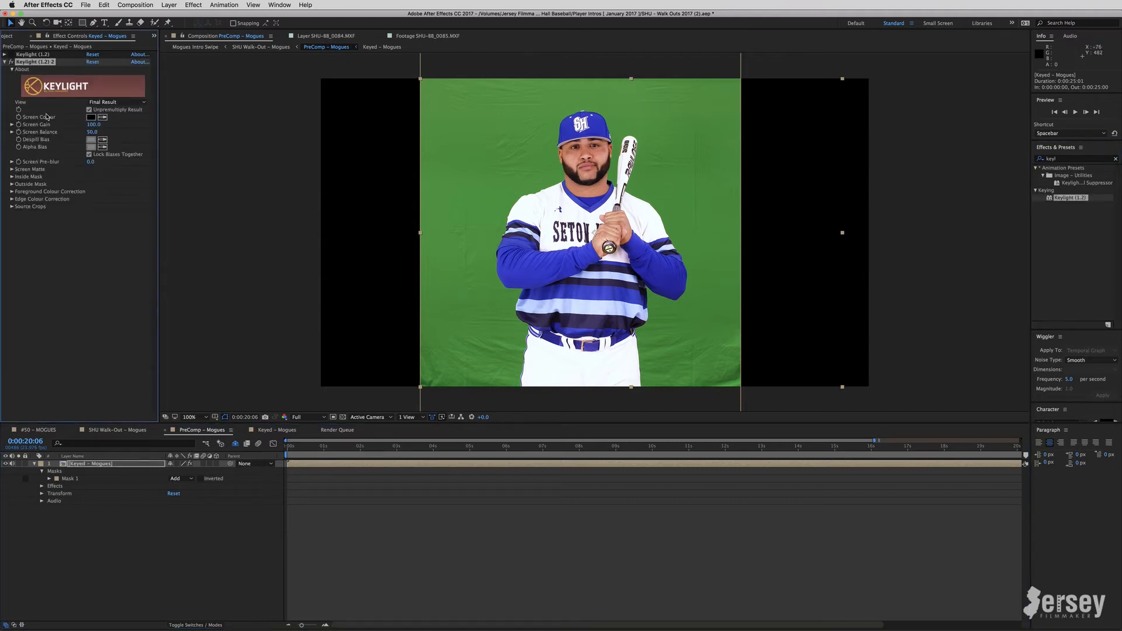
Undo and reapply Keylight (1.2) on the Keyed layer, trying the preview image, the timeline layer and the effect controls as targets
{"action": "key", "text": "super+z"}
{"action": "left_click_drag", "start_coordinate": [1053, 198], "coordinate": [610, 251]}
{"action": "key", "text": "super+z"}
{"action": "left_click_drag", "start_coordinate": [1050, 201], "coordinate": [612, 463]}
{"action": "key", "text": "super+z"}
{"action": "left_click_drag", "start_coordinate": [1050, 199], "coordinate": [111, 211]}
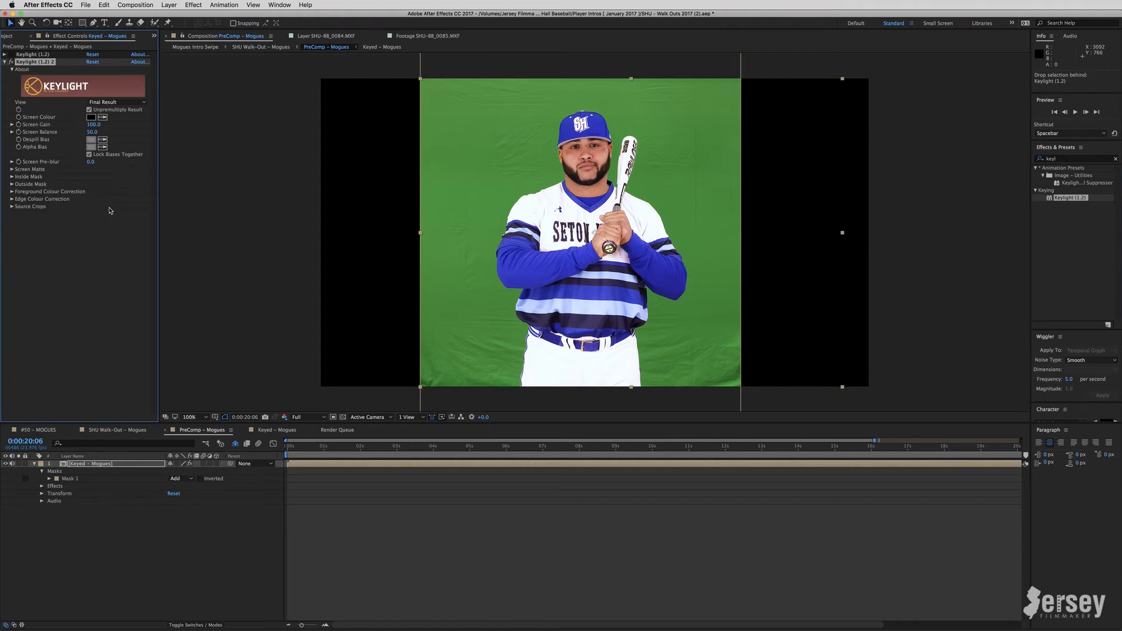
Place the SHU-88_0084.MXF layer viewer beside the composition viewer and return to the PreComp composition
{"action": "left_click", "coordinate": [316, 36]}
{"action": "left_click_drag", "start_coordinate": [302, 39], "coordinate": [1019, 220]}
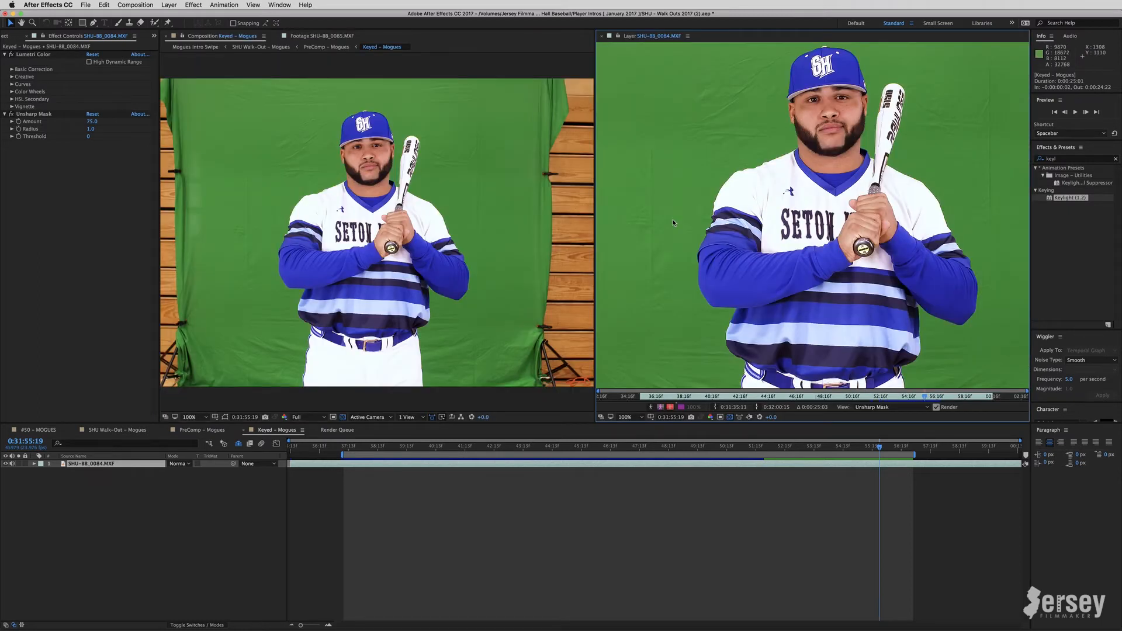
{"action": "left_click", "coordinate": [210, 430]}
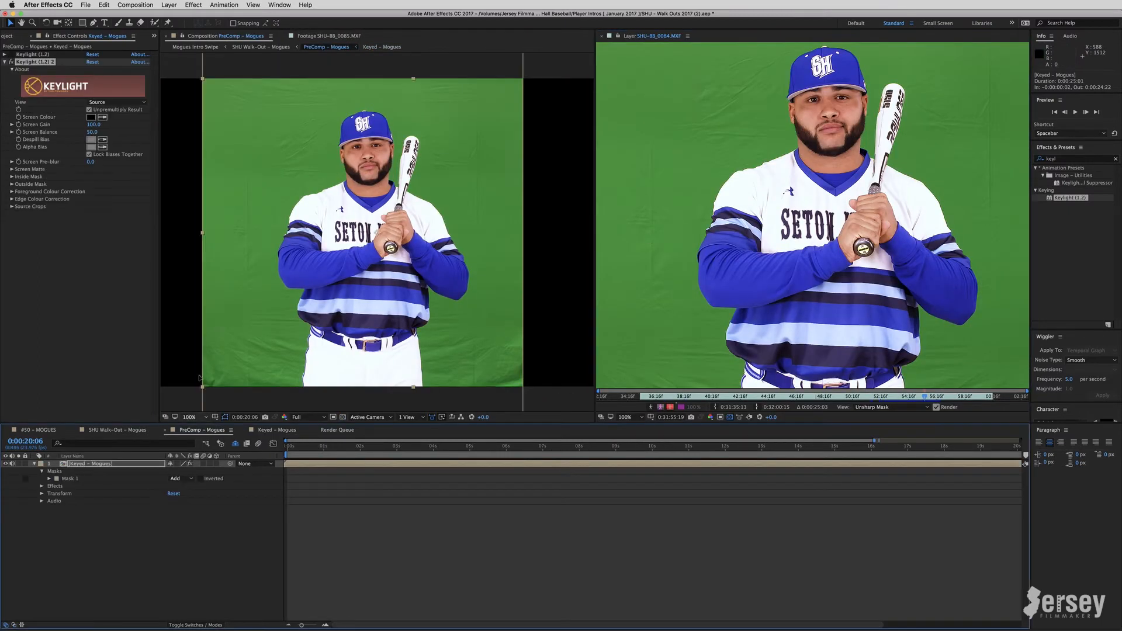
Set the second Keylight's View to Status and sample the green backdrop beside the player's neck as its Screen Colour
{"action": "left_click", "coordinate": [45, 63]}
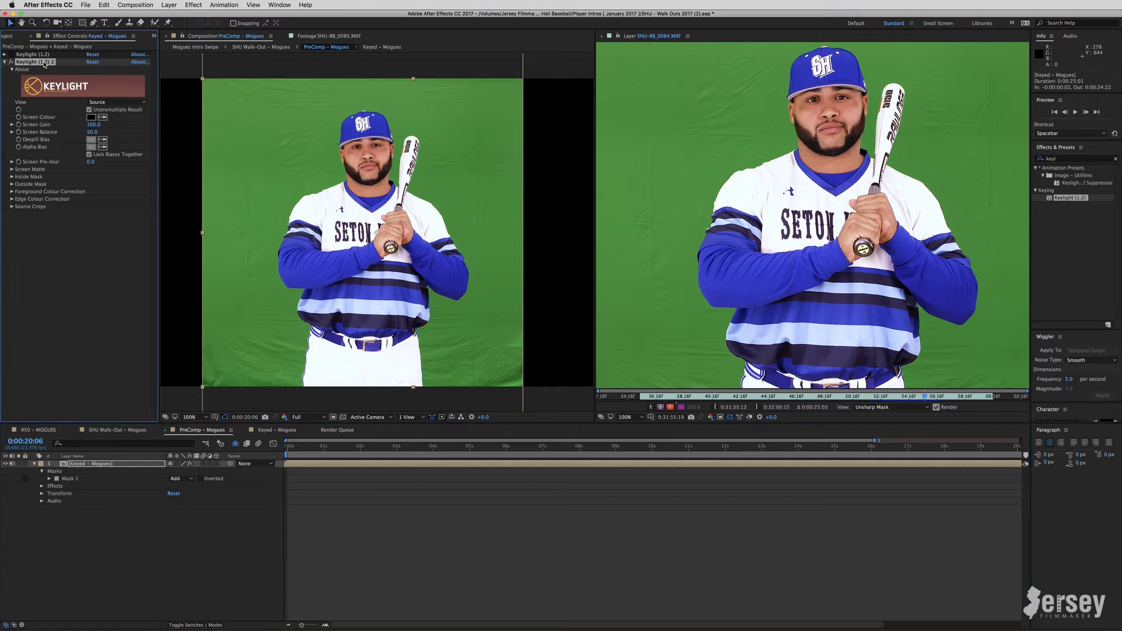
{"action": "left_click", "coordinate": [104, 102]}
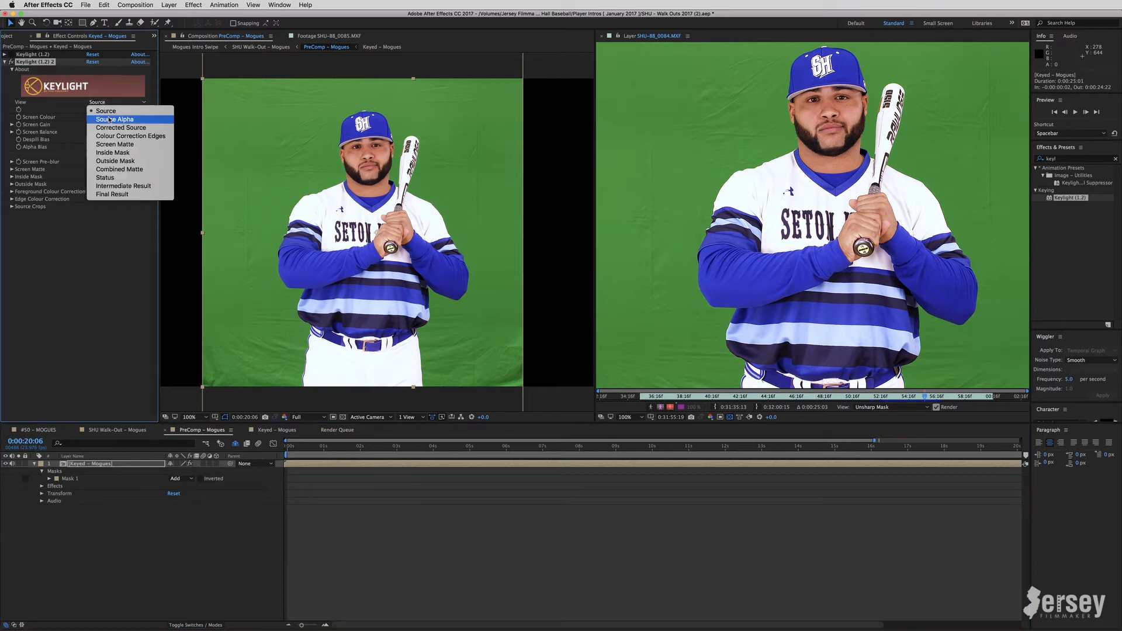
{"action": "left_click", "coordinate": [115, 177]}
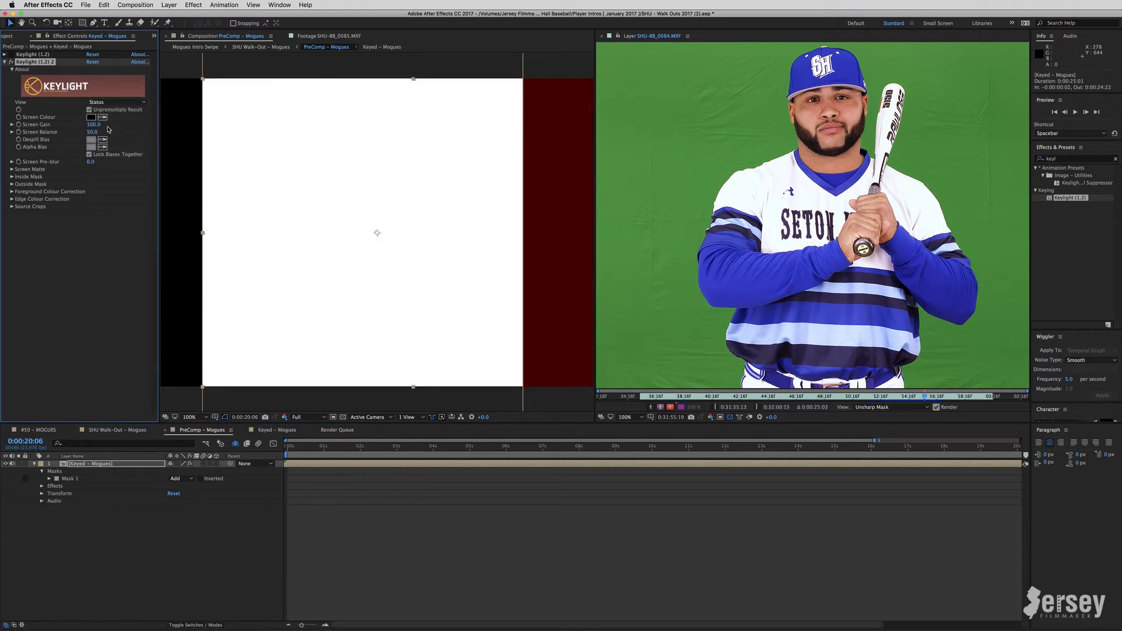
{"action": "left_click", "coordinate": [102, 117]}
{"action": "left_click", "coordinate": [775, 135]}
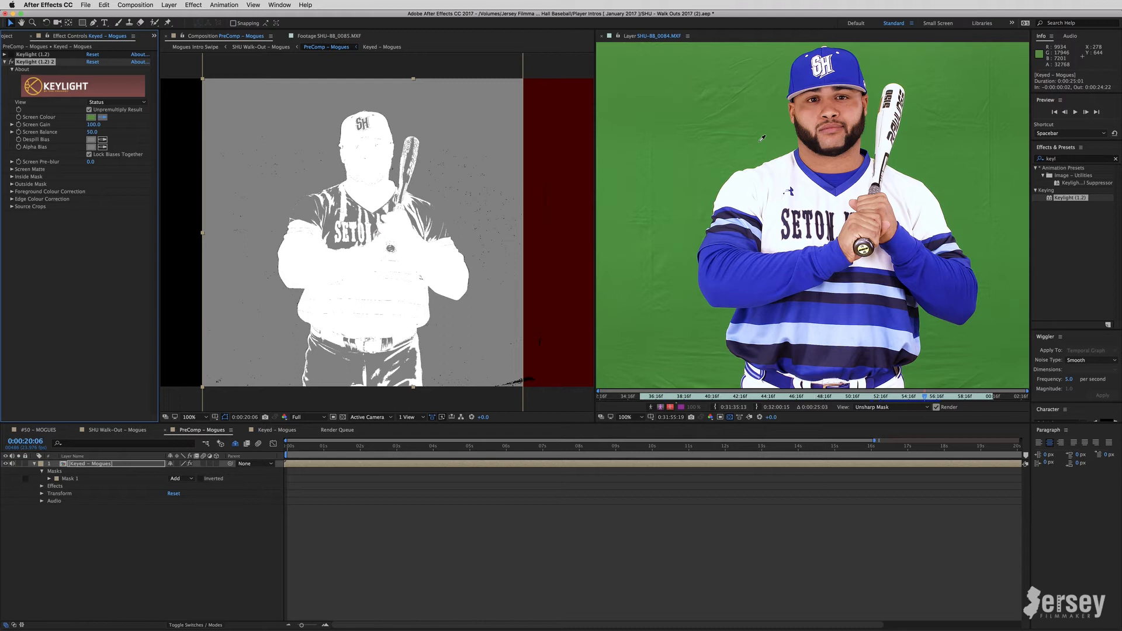
{"action": "left_click", "coordinate": [762, 138]}
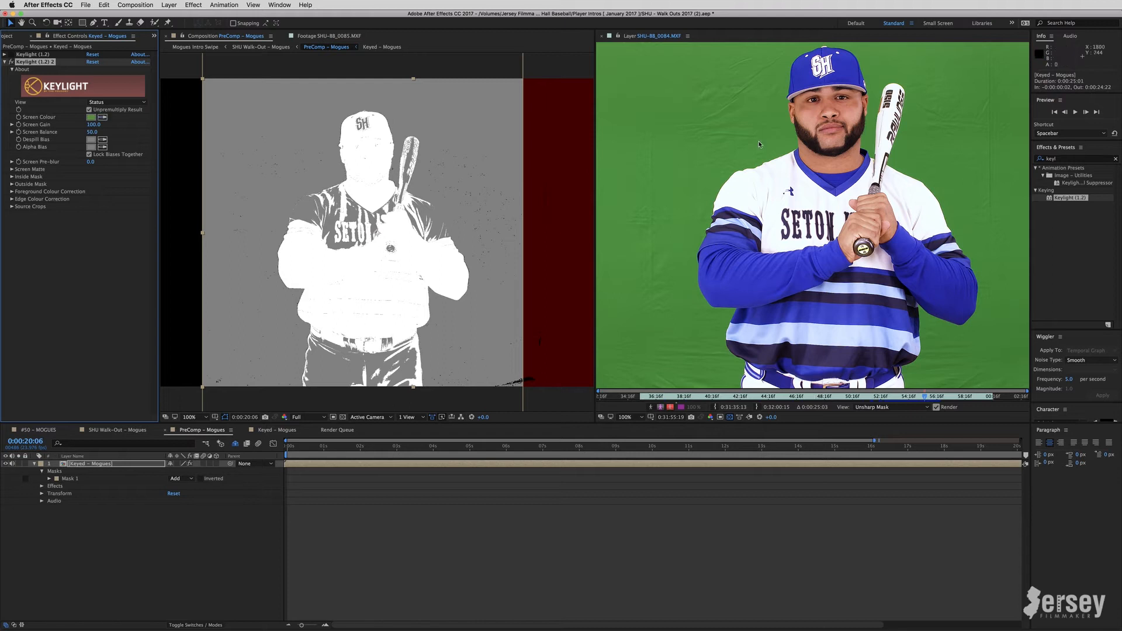
Check the second Keylight's Final Result view, and switch its View to Screen Matte
{"action": "left_click", "coordinate": [111, 102]}
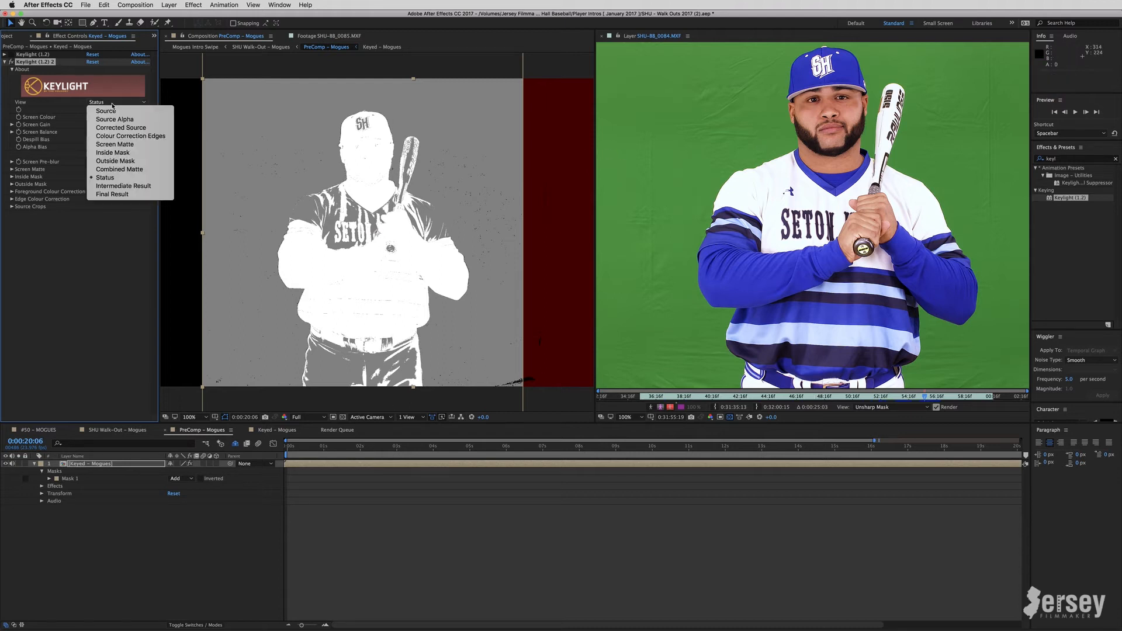
{"action": "left_click", "coordinate": [117, 194]}
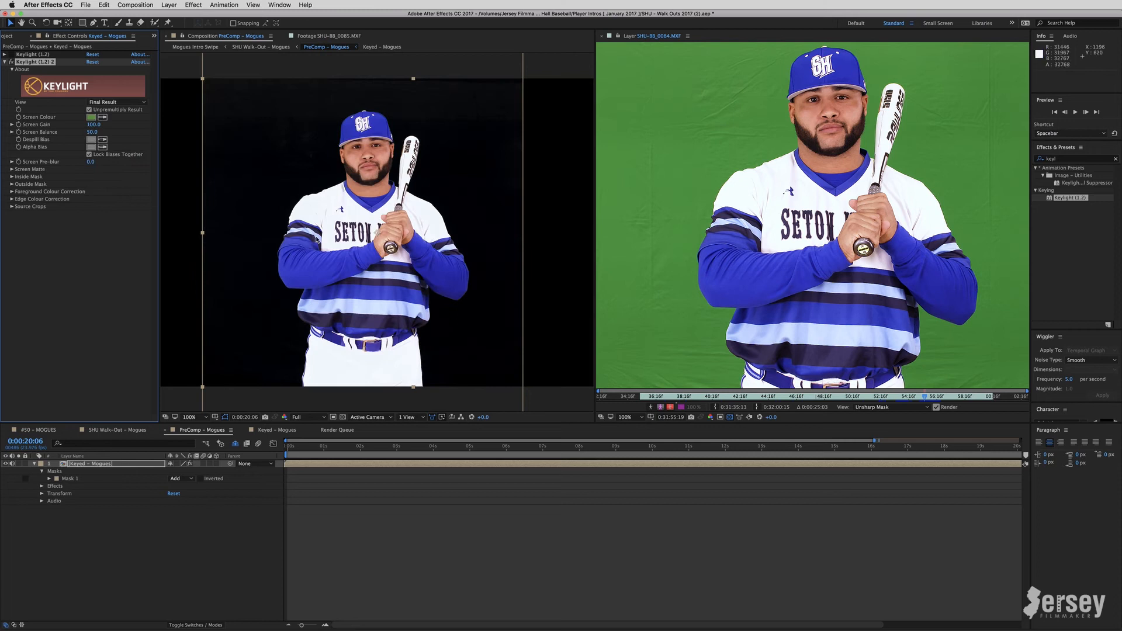
{"action": "left_click", "coordinate": [116, 102]}
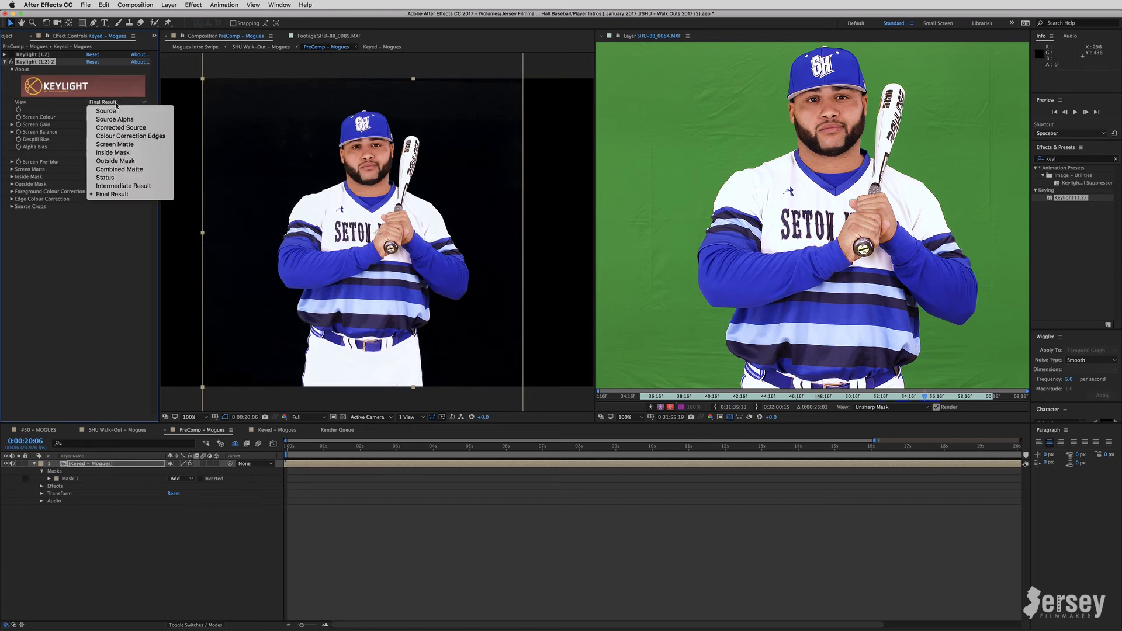
{"action": "left_click", "coordinate": [117, 145]}
Regroup the layer viewer with the composition viewer and reopen the PreComp composition
{"action": "left_click_drag", "start_coordinate": [629, 37], "coordinate": [291, 38]}
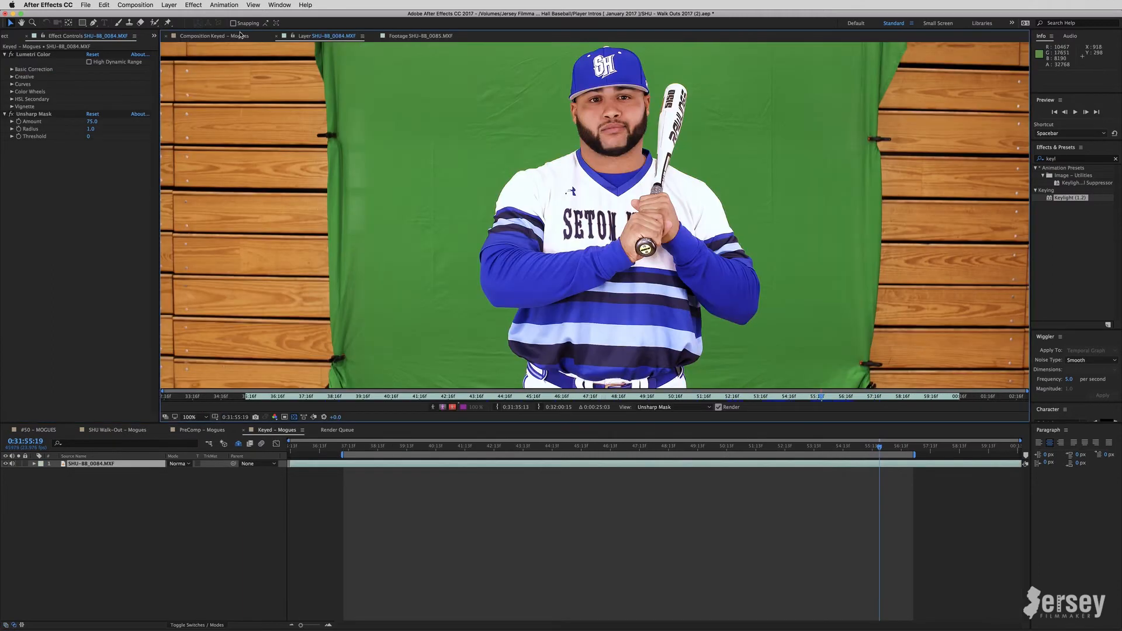
{"action": "left_click", "coordinate": [240, 35]}
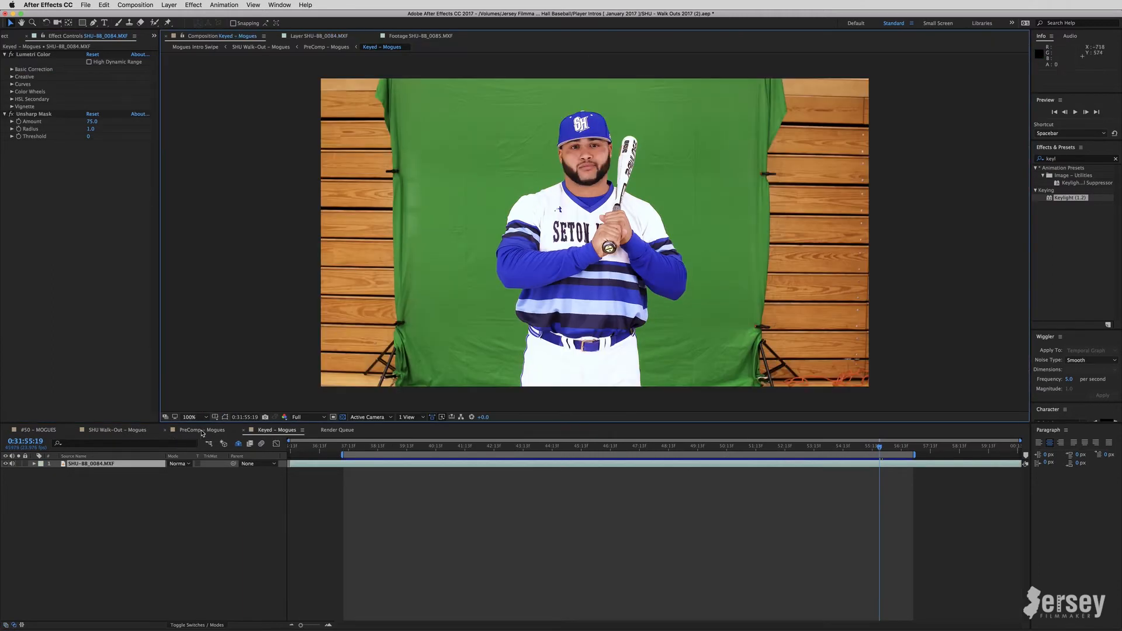
{"action": "left_click", "coordinate": [202, 432]}
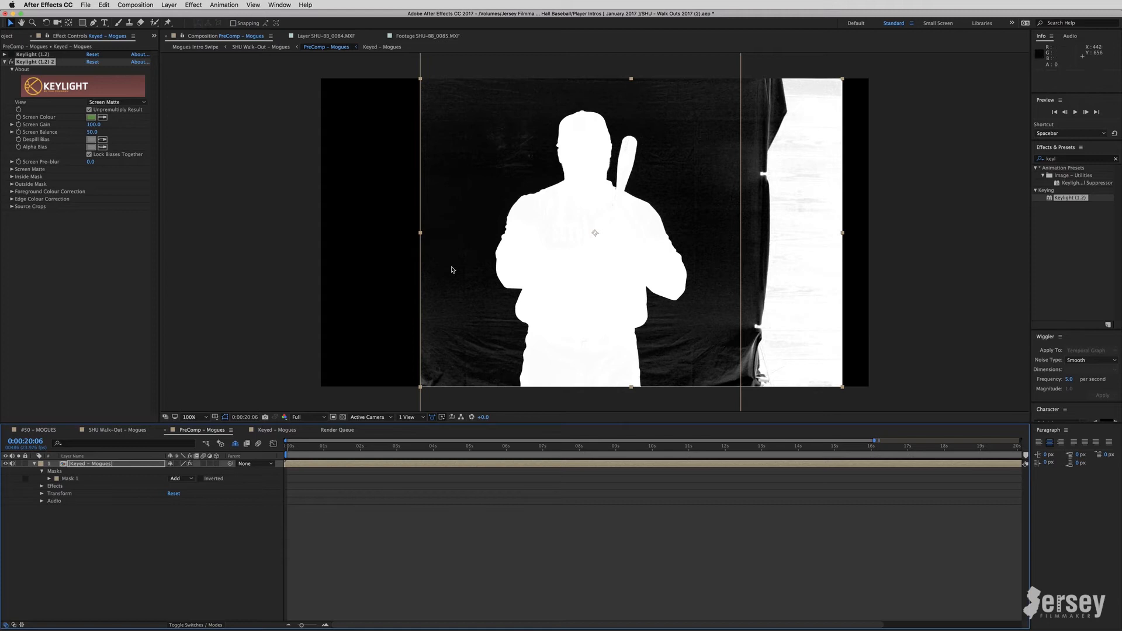
Expand the second Keylight's Screen Matte settings and lower Clip White slightly to clean up the player's matte
{"action": "left_click", "coordinate": [12, 169]}
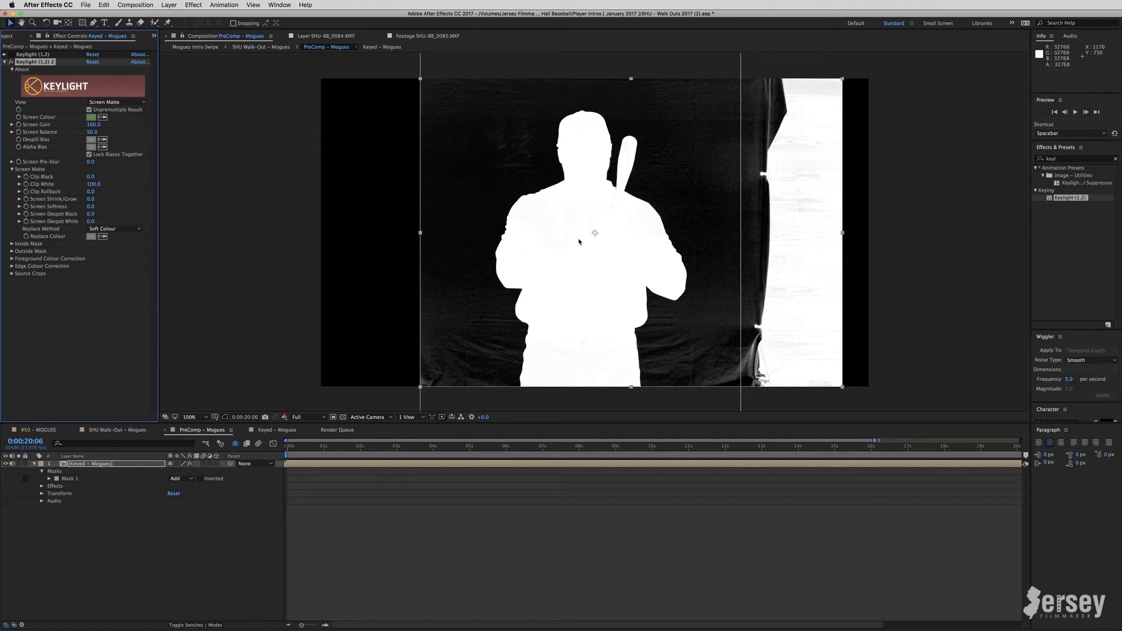
{"action": "key", "text": "period"}
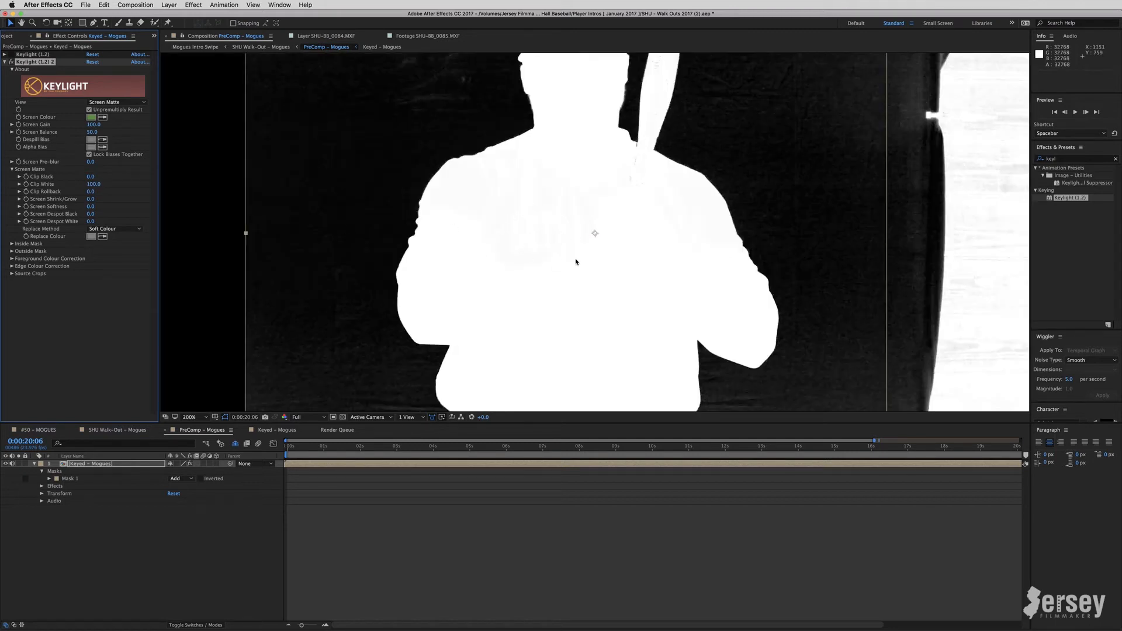
{"action": "key", "text": "super+z"}
{"action": "left_click_drag", "start_coordinate": [92, 184], "coordinate": [88, 184]}
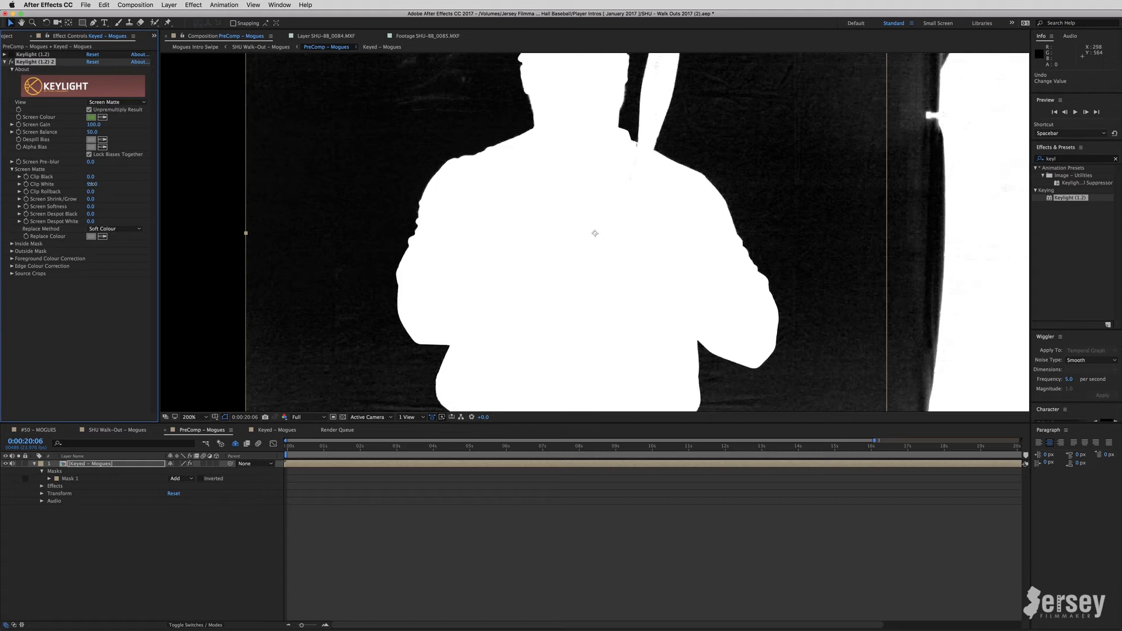
Set the second Keylight's Clip White to 92 and raise Clip Black to 16 for a solid black backdrop
{"action": "left_click_drag", "start_coordinate": [86, 185], "coordinate": [89, 185]}
{"action": "key", "text": "comma"}
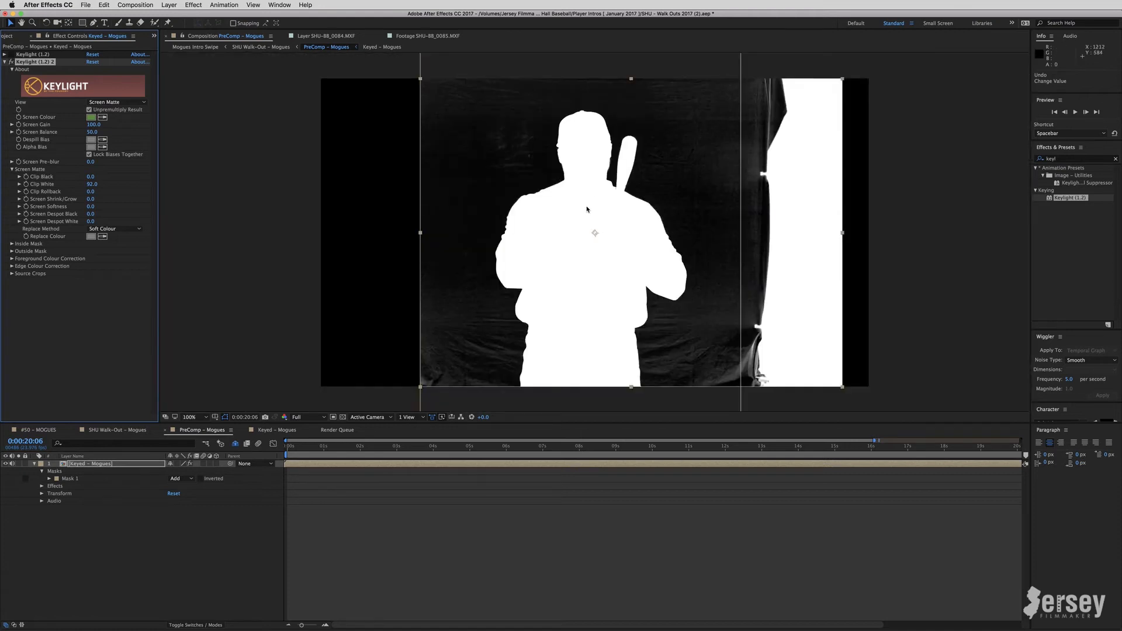
{"action": "key", "text": "period"}
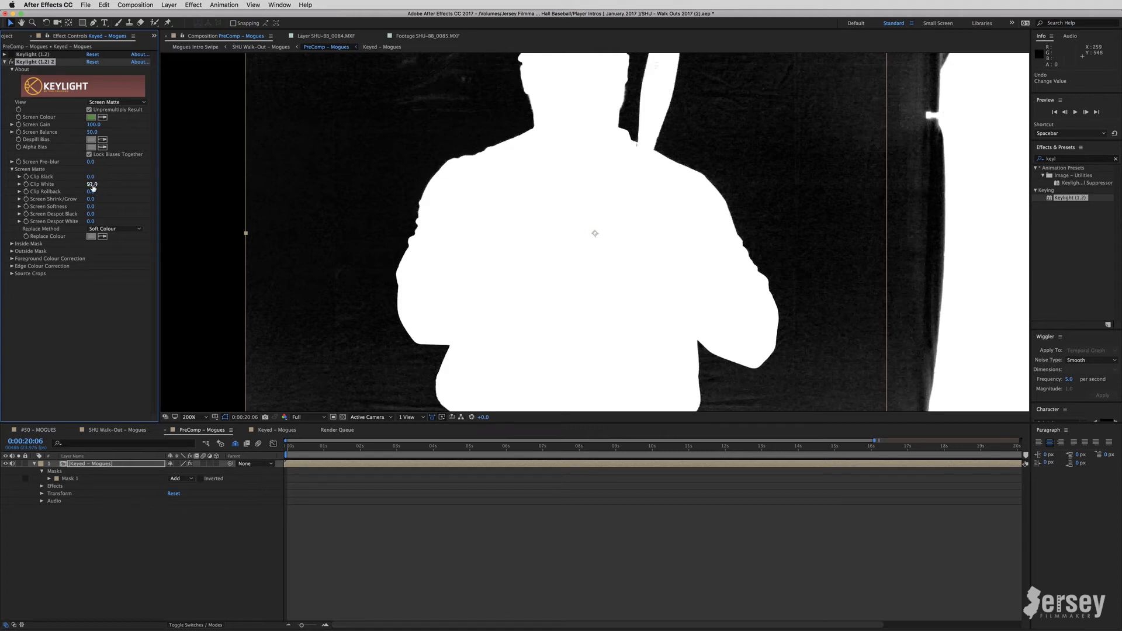
{"action": "key", "text": "comma"}
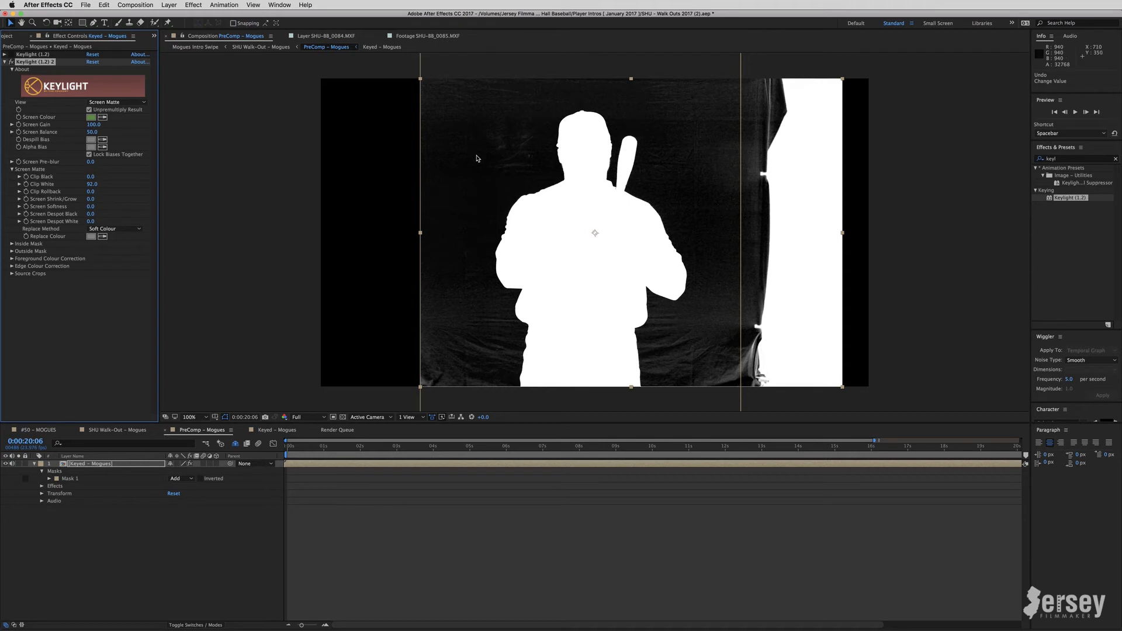
{"action": "left_click_drag", "start_coordinate": [94, 176], "coordinate": [102, 177]}
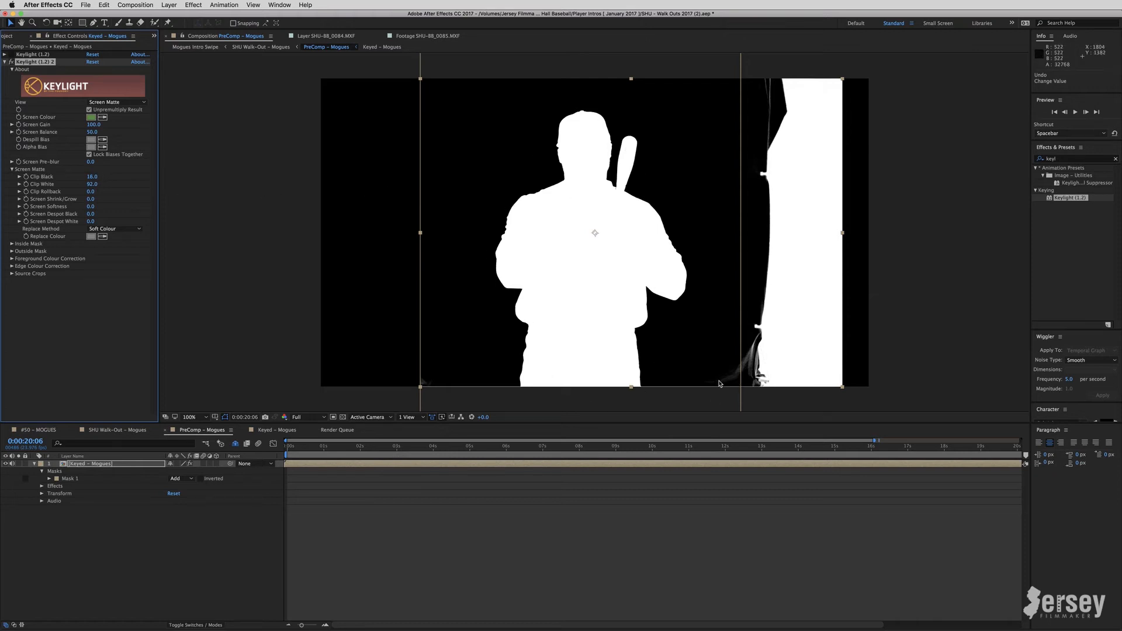
Reshape Mask 1 with the Pen tool, adding points at both lower corners to cut away the wrinkled backdrop
{"action": "key", "text": "g"}
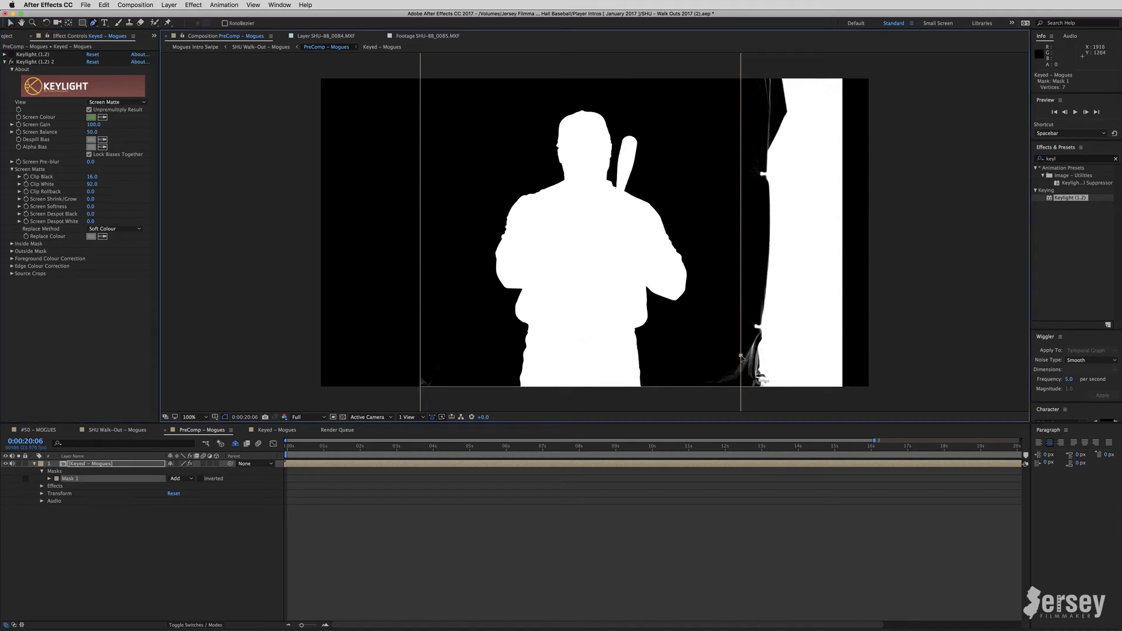
{"action": "left_click_drag", "start_coordinate": [741, 389], "coordinate": [702, 390]}
{"action": "left_click", "coordinate": [421, 358]}
{"action": "left_click_drag", "start_coordinate": [421, 371], "coordinate": [443, 389]}
Switch the second Keylight's View to Intermediate Result and clear the effects search
{"action": "left_click", "coordinate": [118, 102]}
{"action": "left_click", "coordinate": [122, 187]}
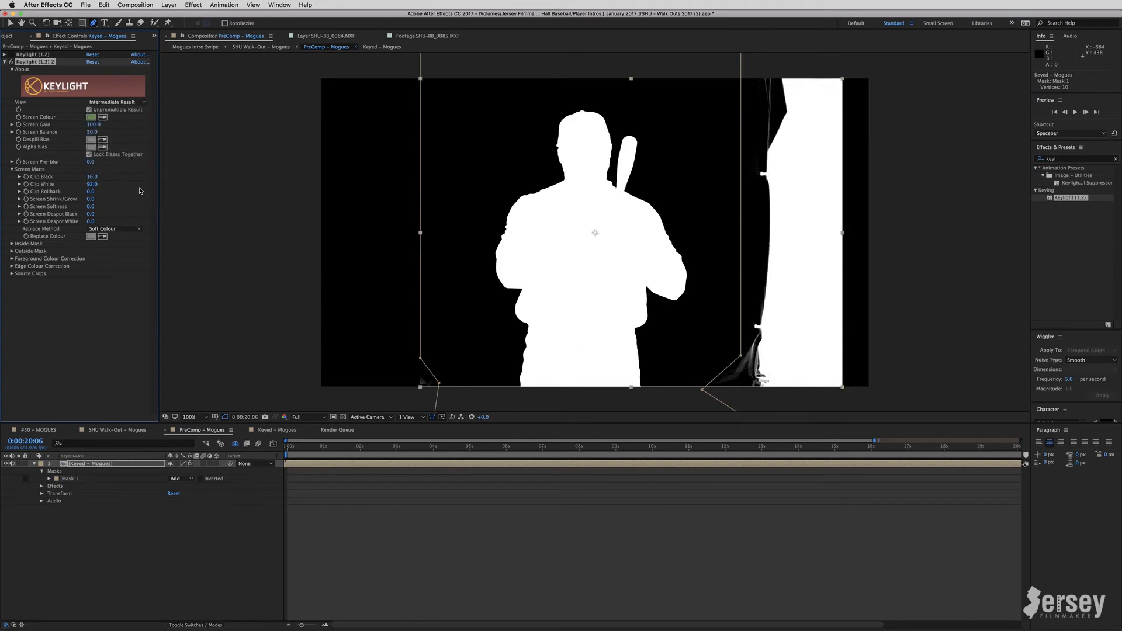
{"action": "left_click", "coordinate": [118, 102]}
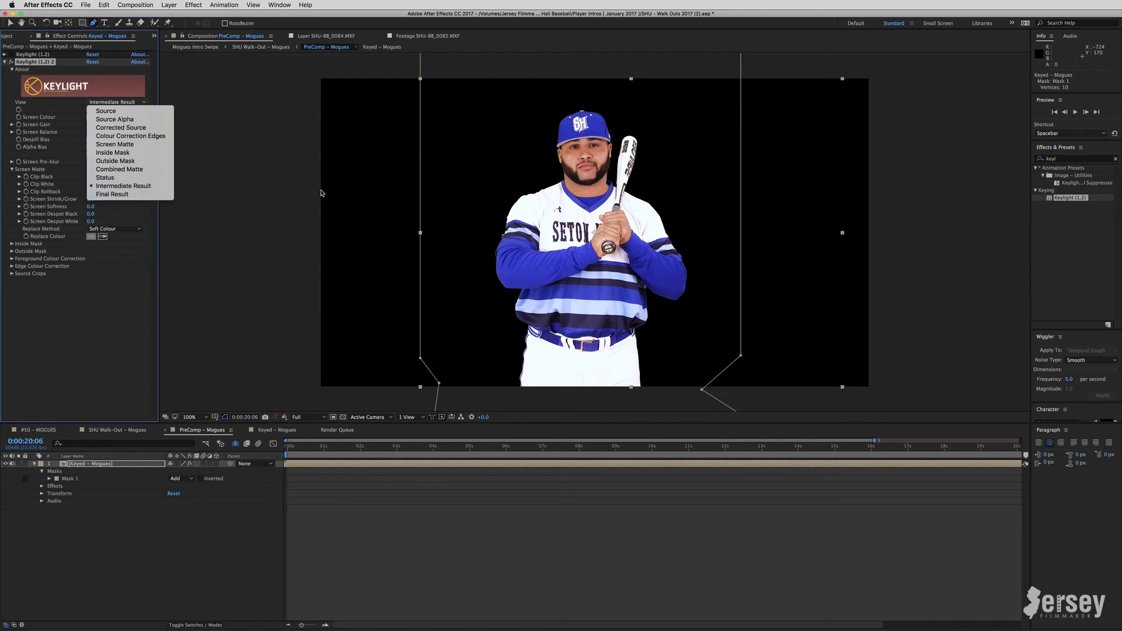
{"action": "left_click", "coordinate": [360, 195]}
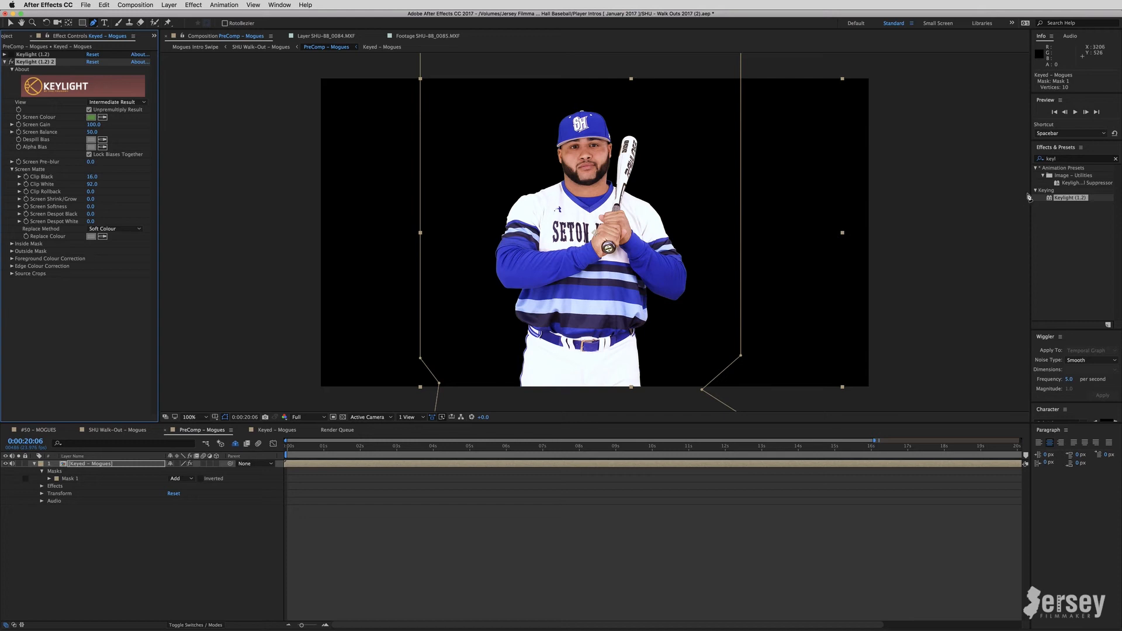
{"action": "left_click", "coordinate": [1117, 159]}
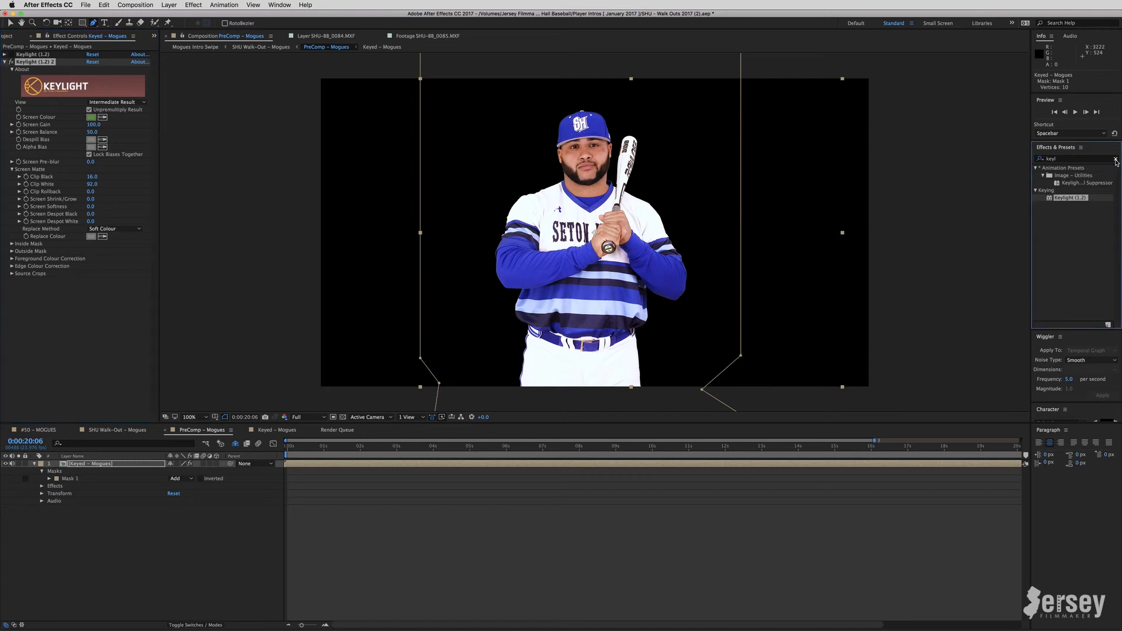
Show the transparency grid behind the player and set the second Keylight's Screen Shrink/Grow to -1
{"action": "left_click_drag", "start_coordinate": [399, 242], "coordinate": [420, 236]}
{"action": "key", "text": "v"}
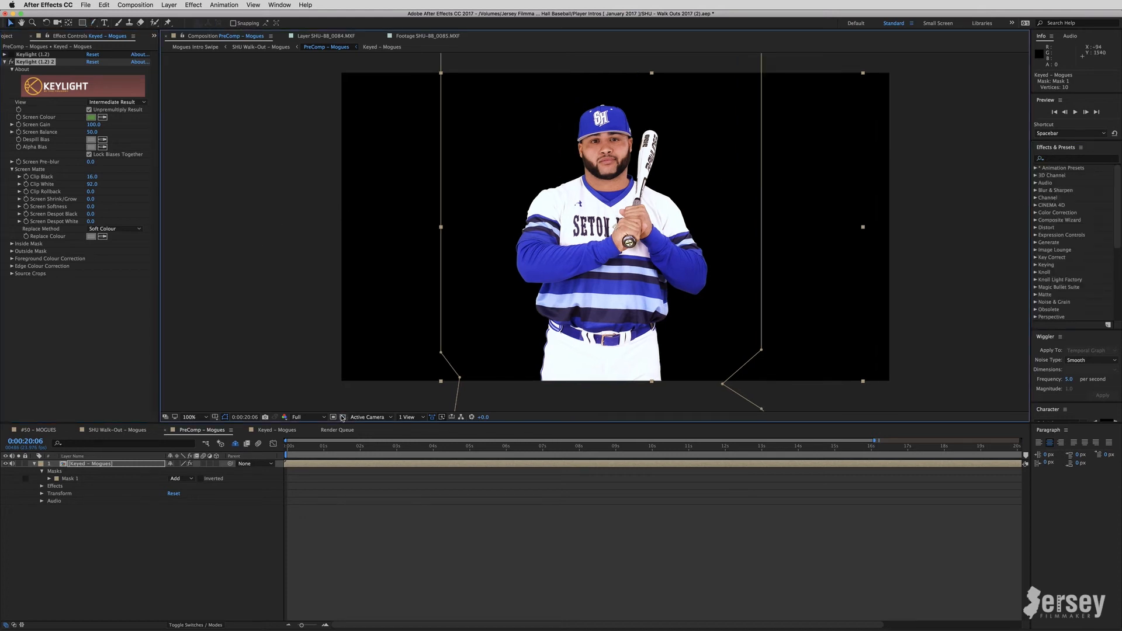
{"action": "left_click", "coordinate": [343, 418]}
{"action": "scroll", "coordinate": [524, 214], "scroll_direction": "up", "scroll_amount": 4}
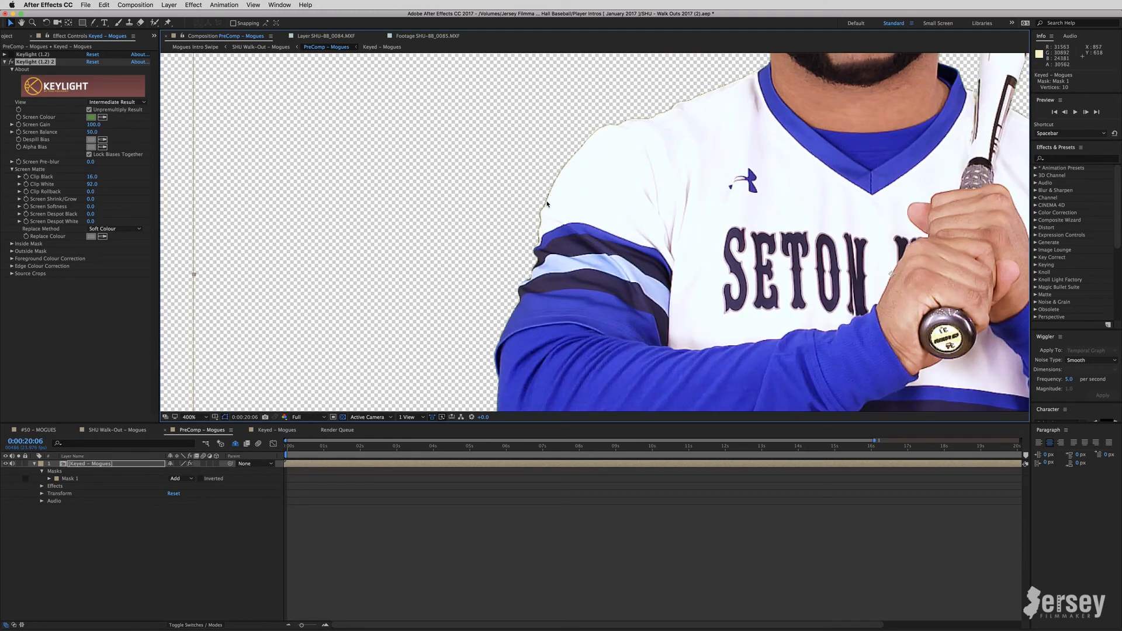
{"action": "left_click", "coordinate": [90, 200]}
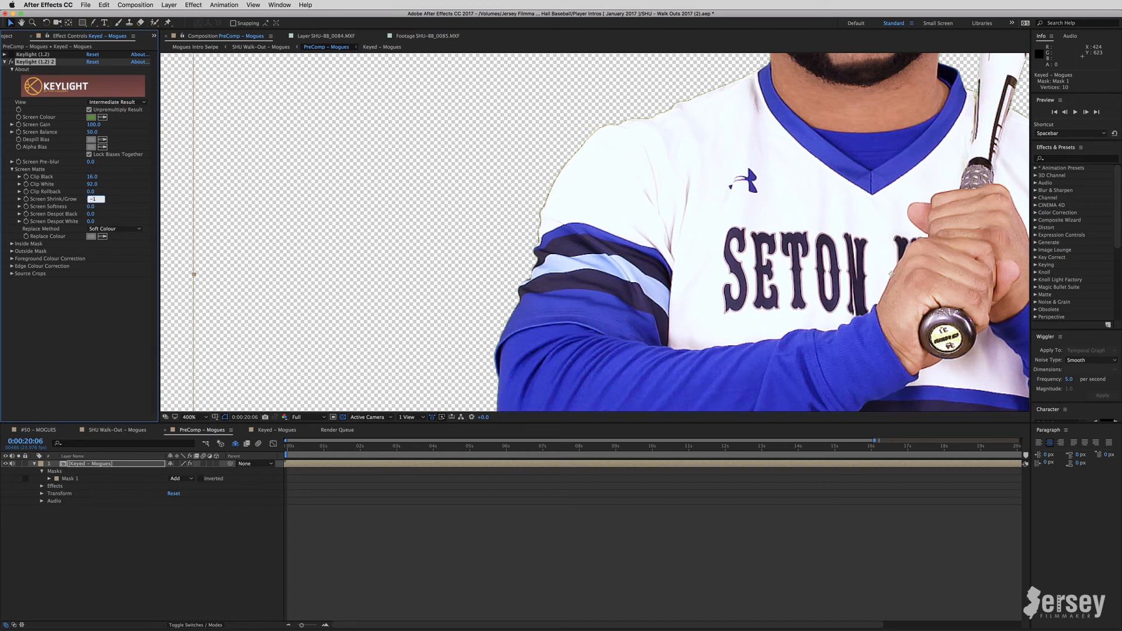
{"action": "key", "text": "Return"}
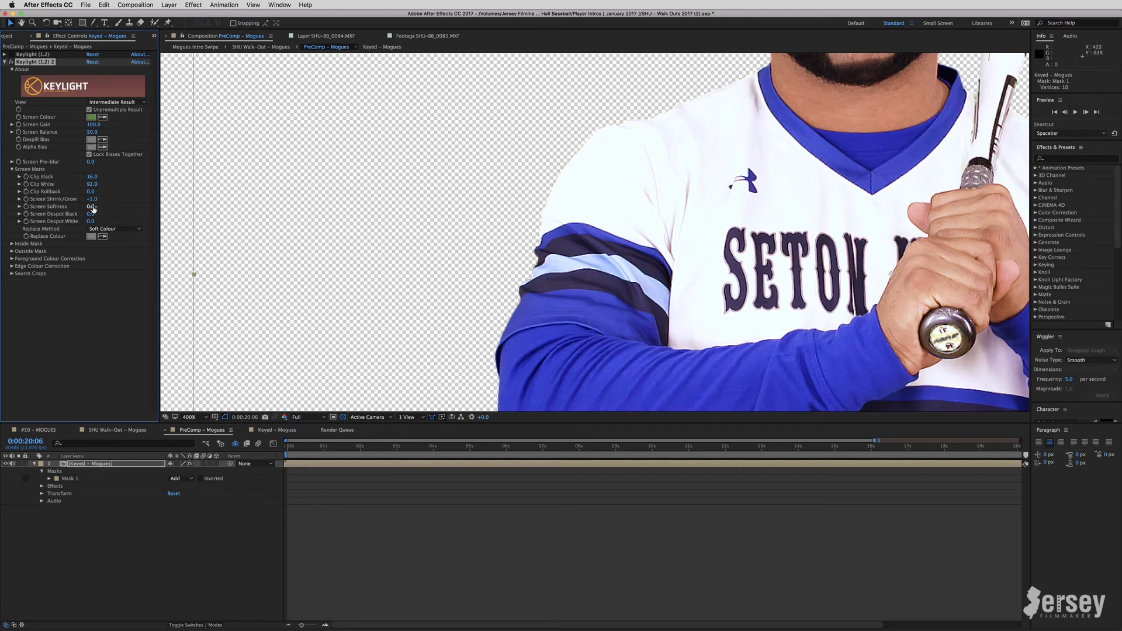
Check the player's edge against black and against the transparency grid, and set Screen Softness to 1
{"action": "left_click", "coordinate": [343, 417]}
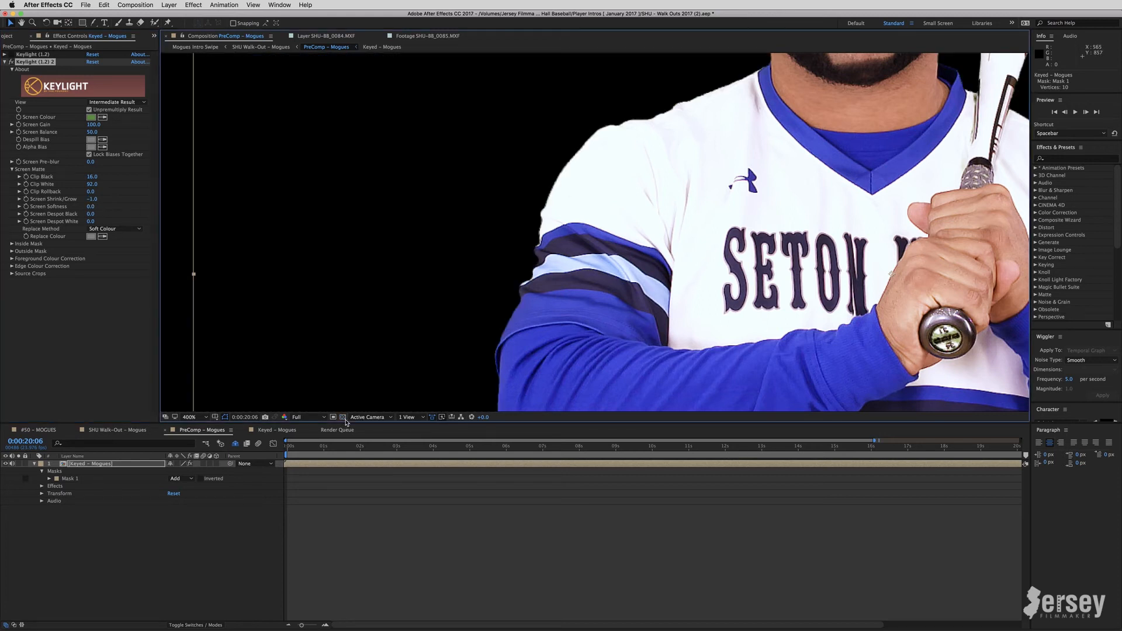
{"action": "left_click", "coordinate": [345, 418]}
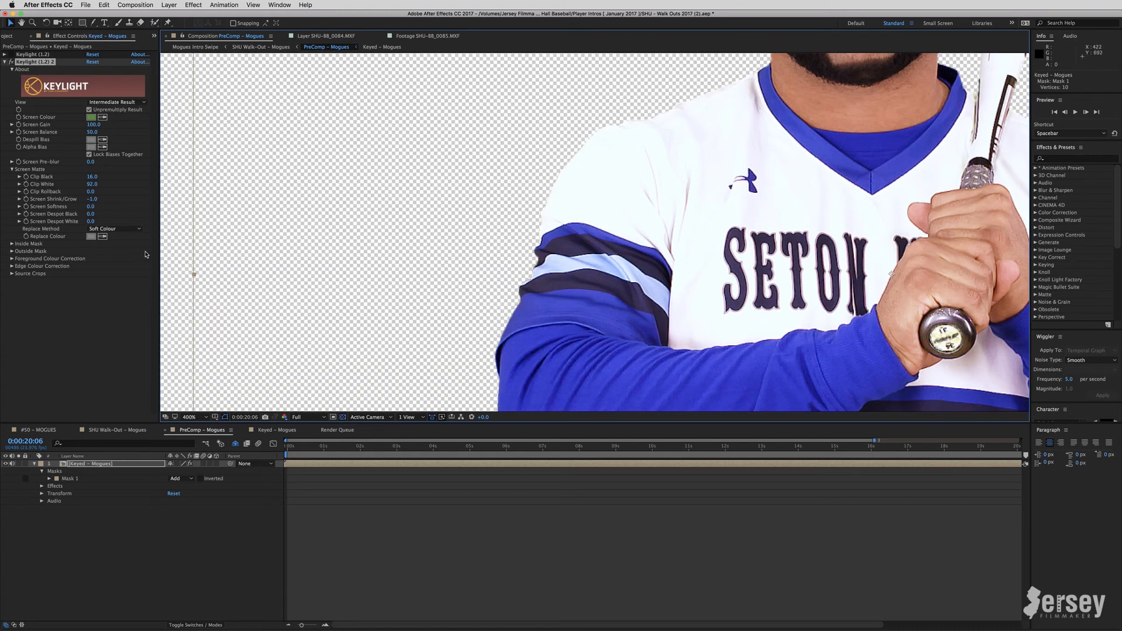
{"action": "left_click", "coordinate": [90, 206]}
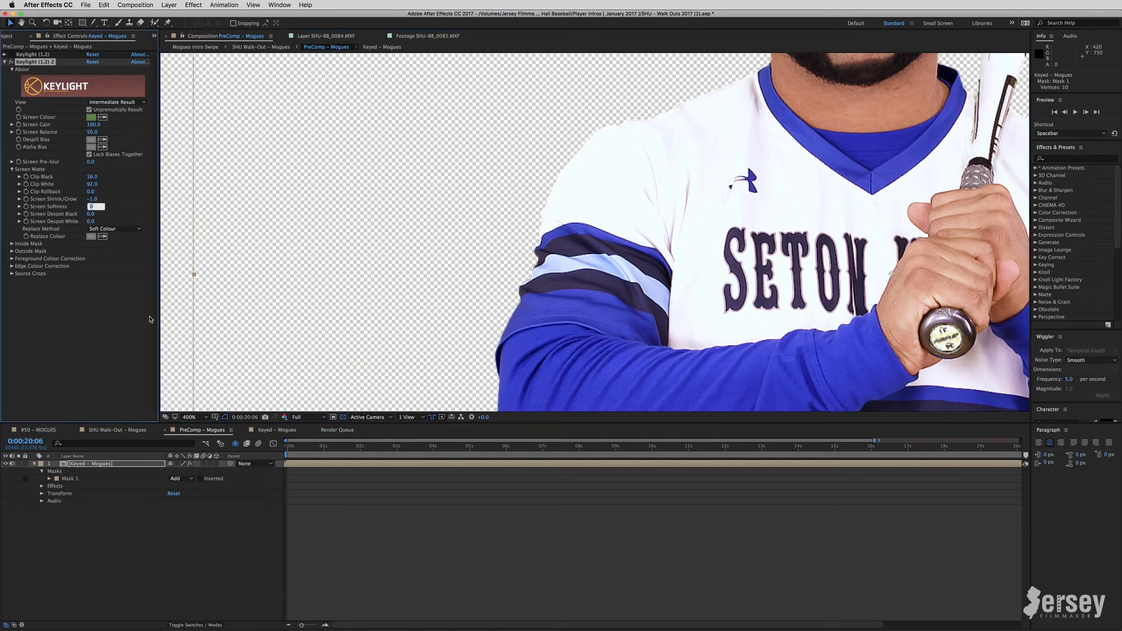
{"action": "key", "text": "Return"}
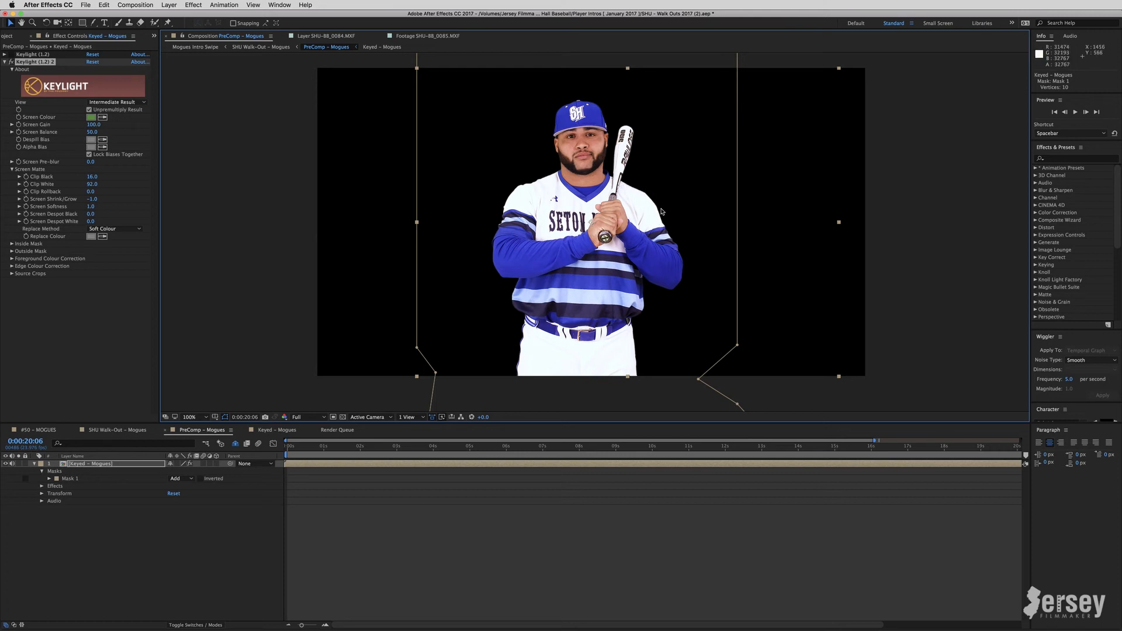
Apply Key Cleaner and Advanced Spill Suppressor from the Keying effects below the second Keylight
{"action": "scroll", "coordinate": [1042, 250], "scroll_direction": "down", "scroll_amount": 3}
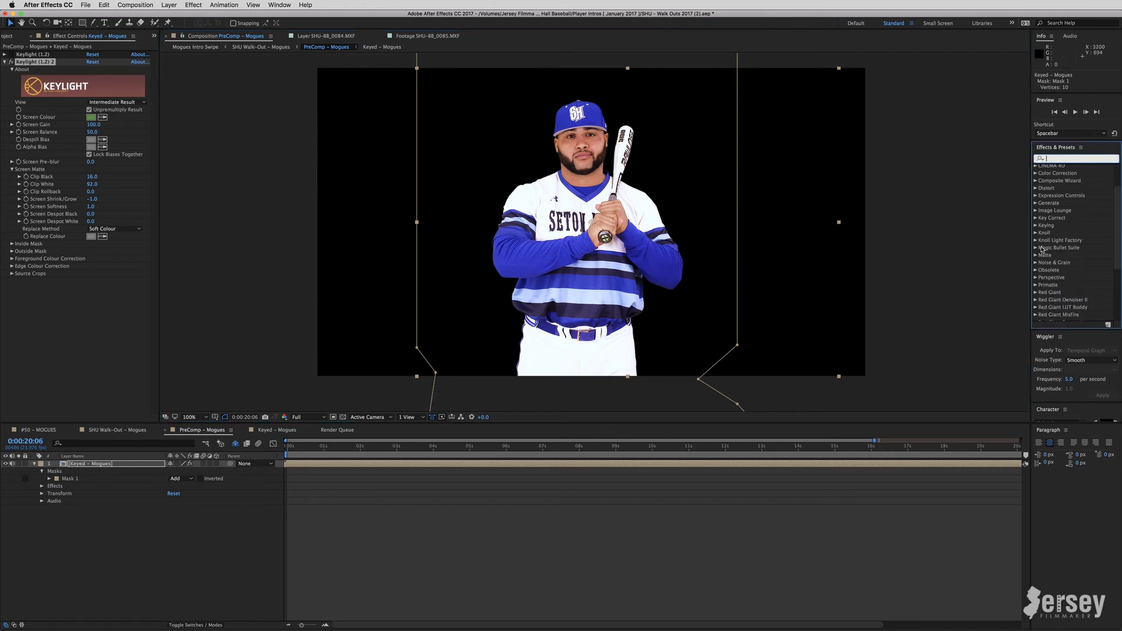
{"action": "left_click", "coordinate": [1036, 227]}
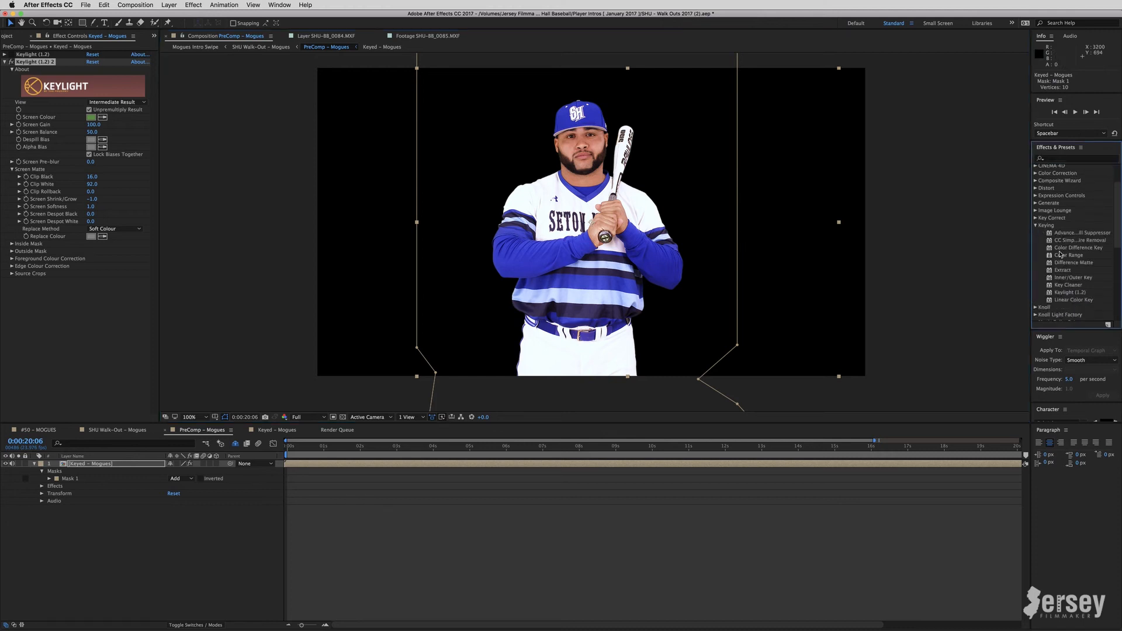
{"action": "left_click_drag", "start_coordinate": [1030, 236], "coordinate": [995, 234]}
{"action": "left_click", "coordinate": [1056, 234]}
{"action": "left_click", "coordinate": [1039, 286]}
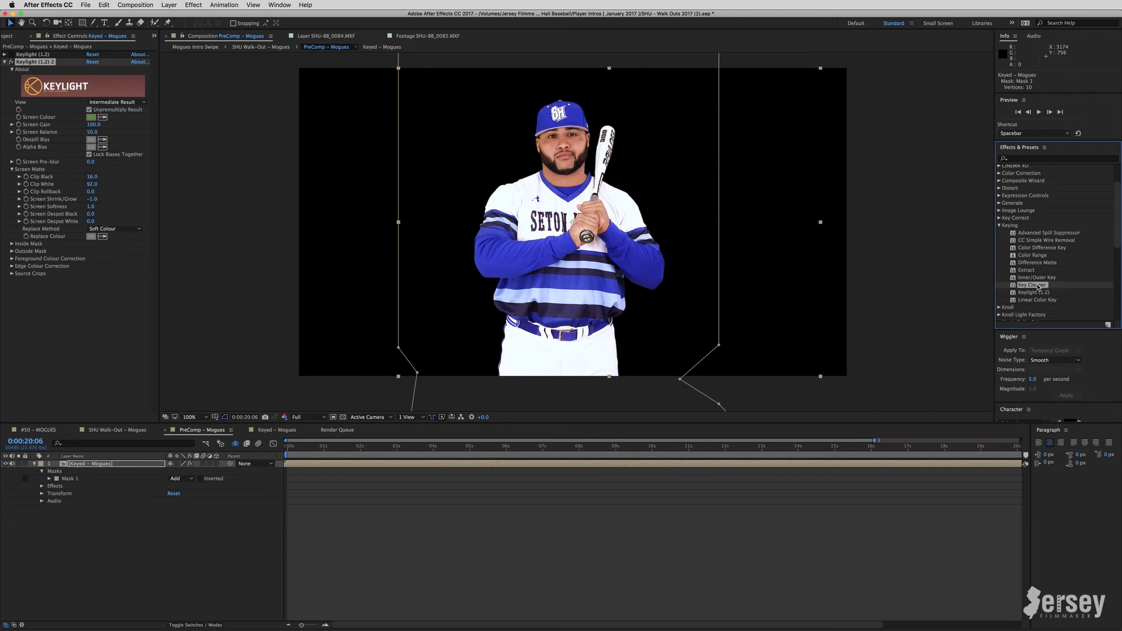
{"action": "left_click", "coordinate": [1049, 232], "text": "super"}
{"action": "left_click_drag", "start_coordinate": [1050, 233], "coordinate": [68, 335]}
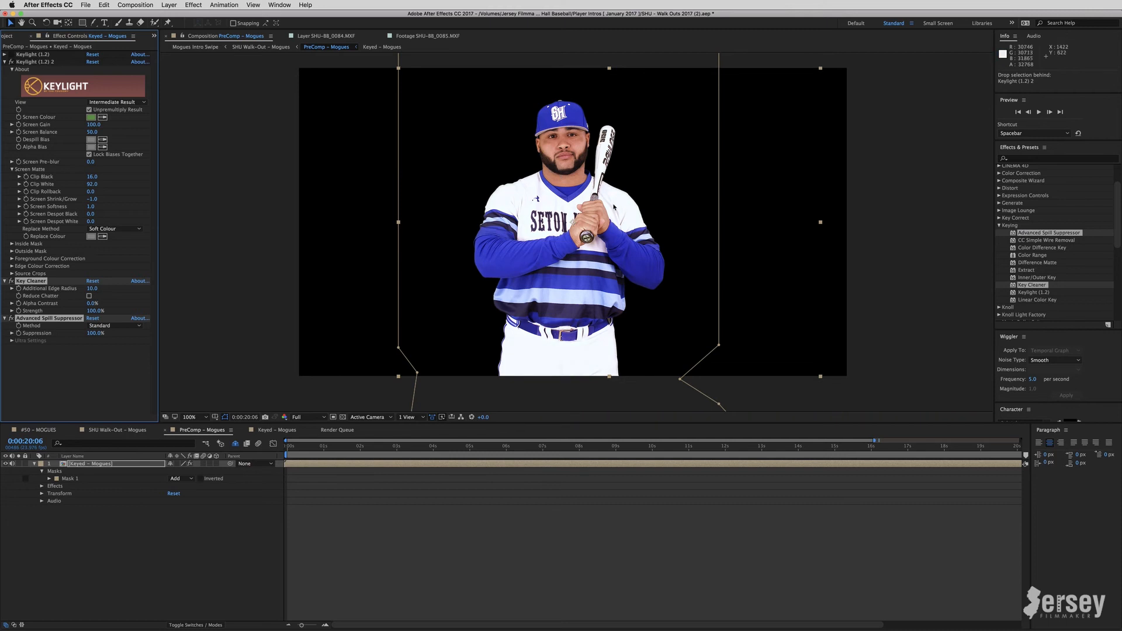
Compare the player's shoulder edge with and without Key Cleaner and Advanced Spill Suppressor, finishing with both effects undone
{"action": "scroll", "coordinate": [614, 205], "scroll_direction": "up", "scroll_amount": 5}
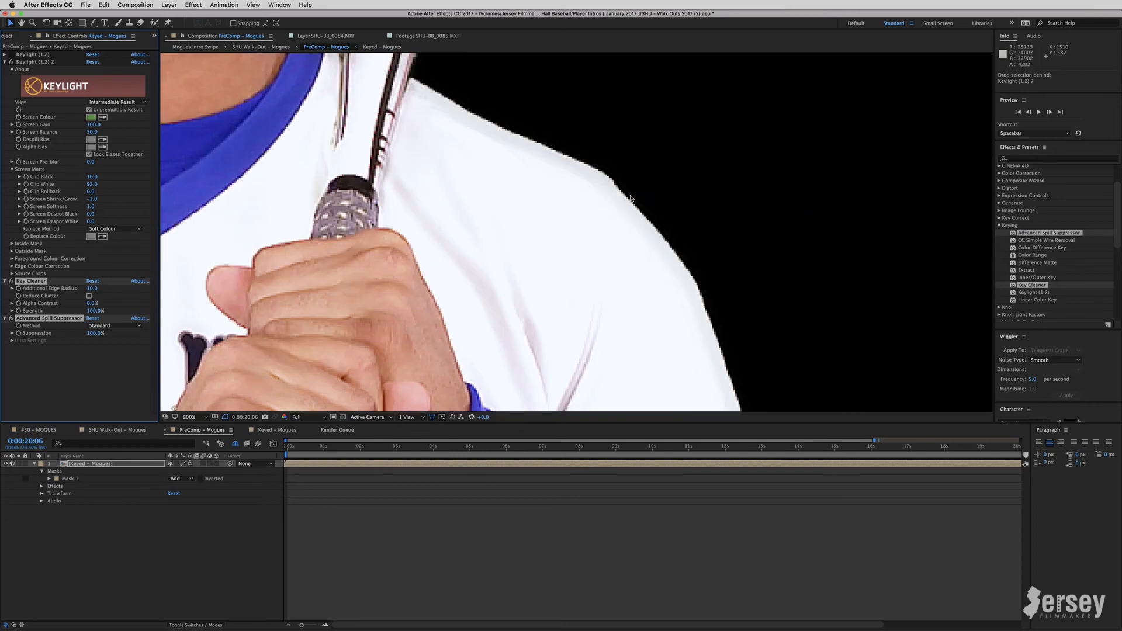
{"action": "key", "text": "super+z"}
{"action": "key", "text": "super+shift+z"}
{"action": "key", "text": "super+z"}
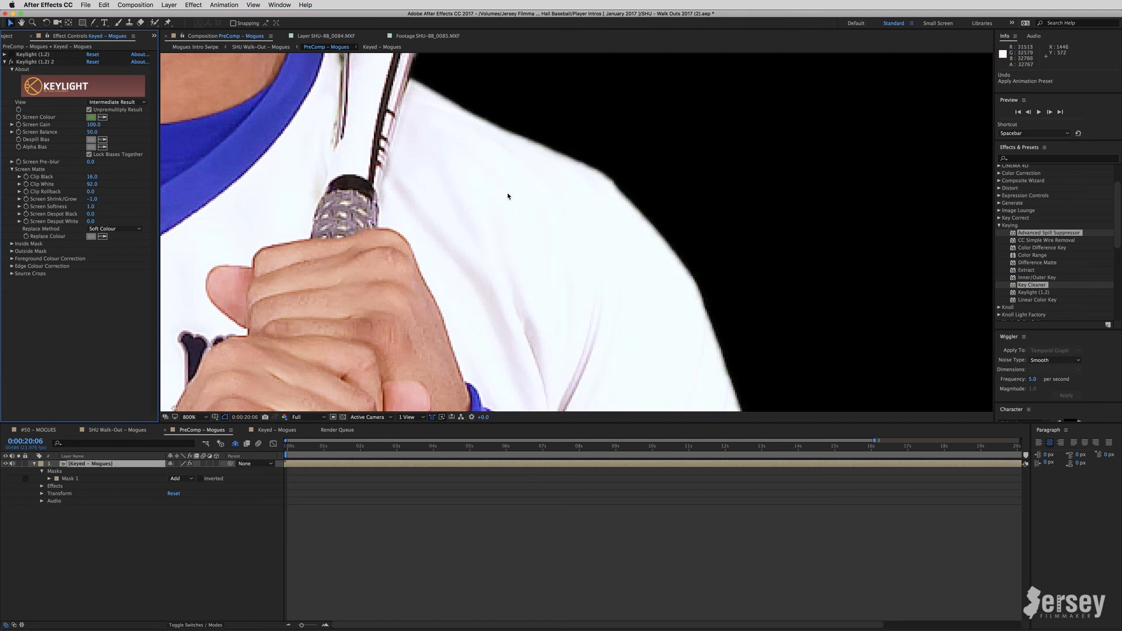
{"action": "key", "text": "super+shift+z"}
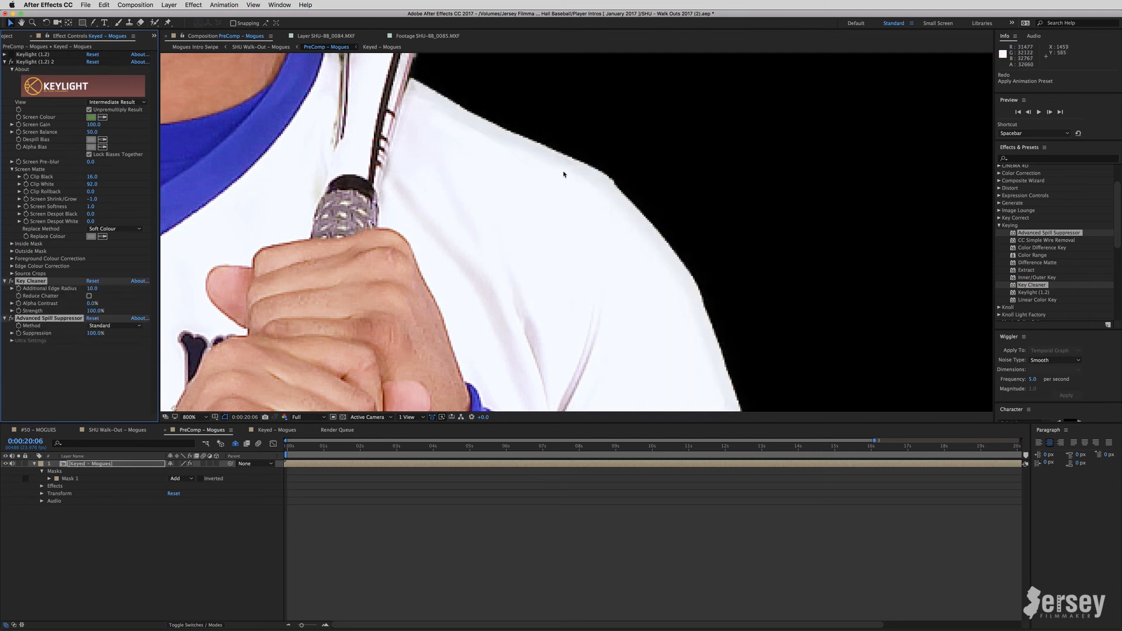
{"action": "key", "text": "super+z"}
{"action": "key", "text": "super+shift+z"}
{"action": "key", "text": "slash"}
{"action": "key", "text": "super+z"}
{"action": "key", "text": "super+shift+z"}
{"action": "key", "text": "super+z"}
{"action": "key", "text": "super+shift+z"}
{"action": "key", "text": "super+z"}
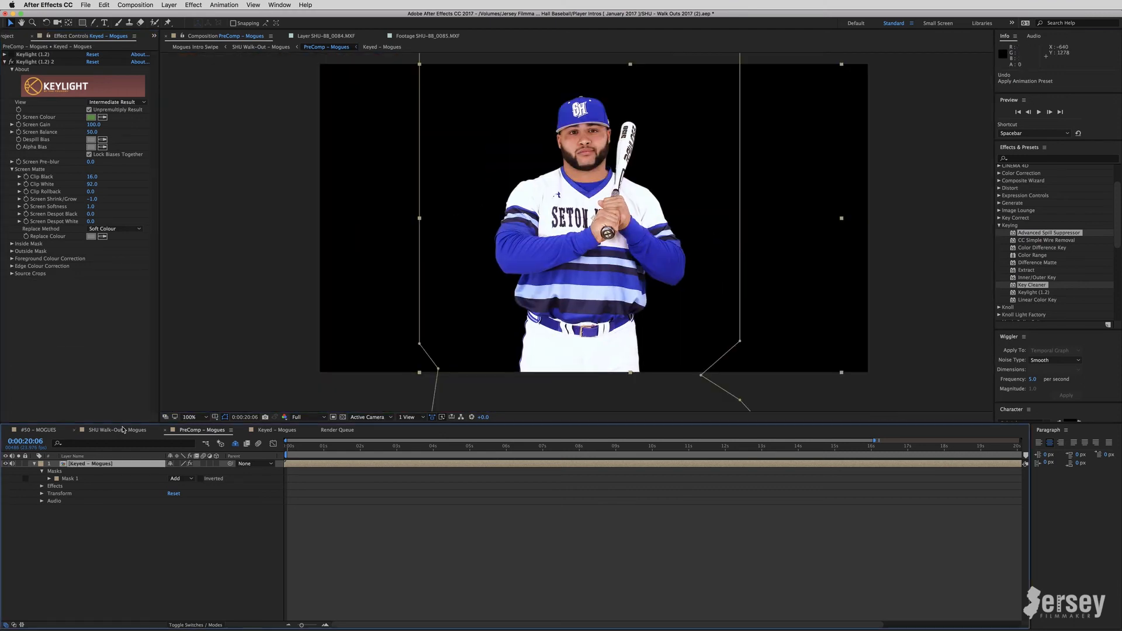
Open the SHU Walk-Out composition and make its OF light, neon text, number and Puffy_Smoke layers visible
{"action": "left_click", "coordinate": [118, 431]}
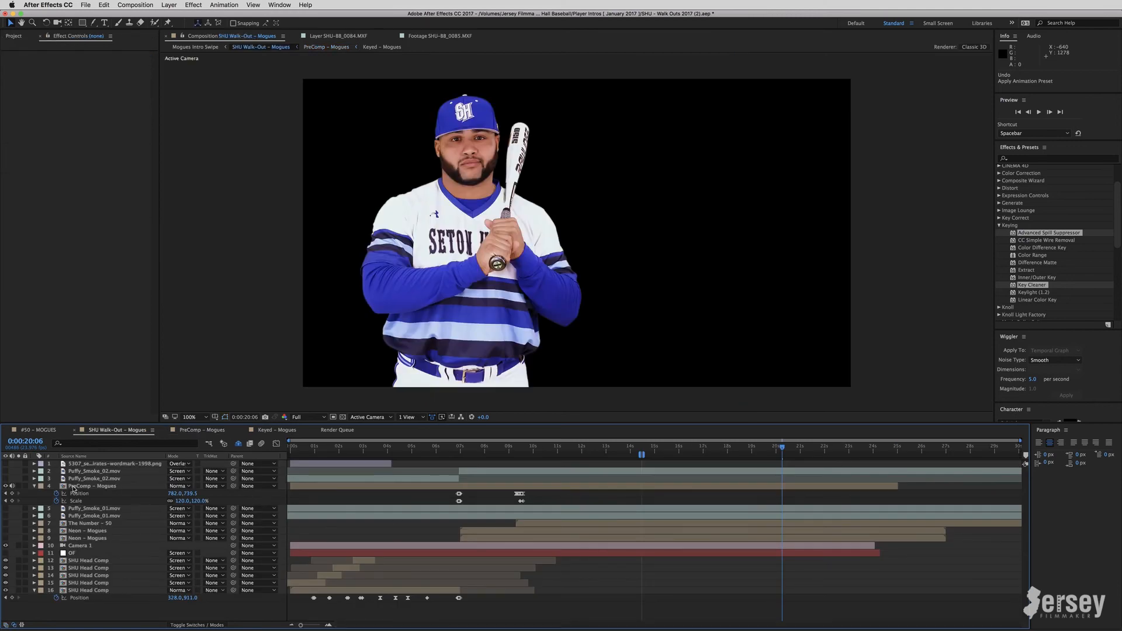
{"action": "left_click", "coordinate": [6, 553]}
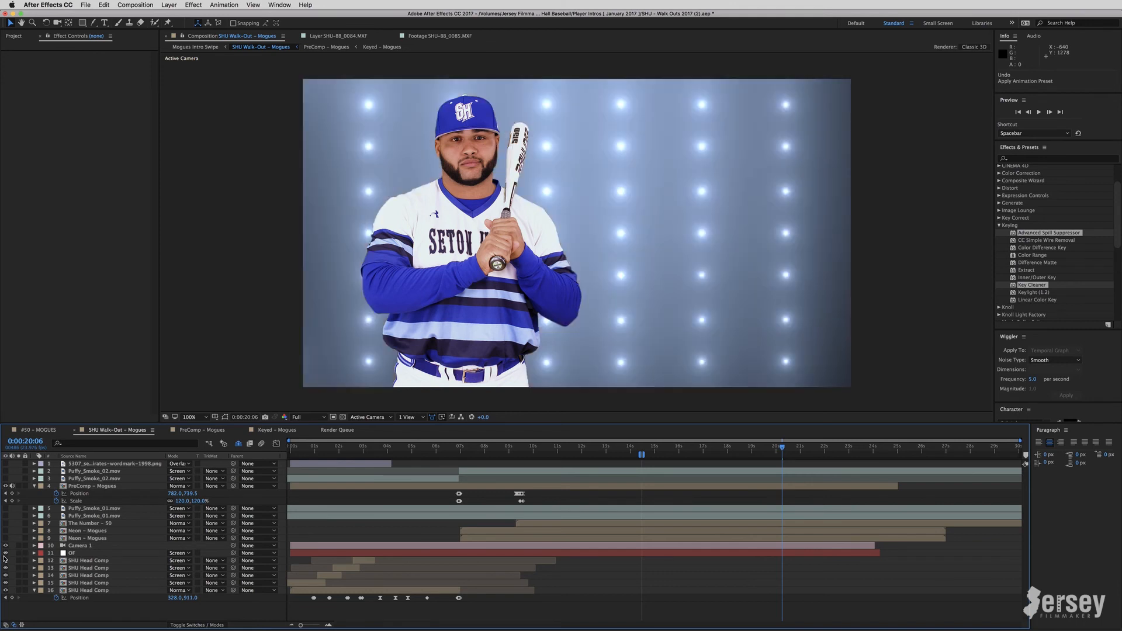
{"action": "left_click_drag", "start_coordinate": [6, 538], "coordinate": [6, 524]}
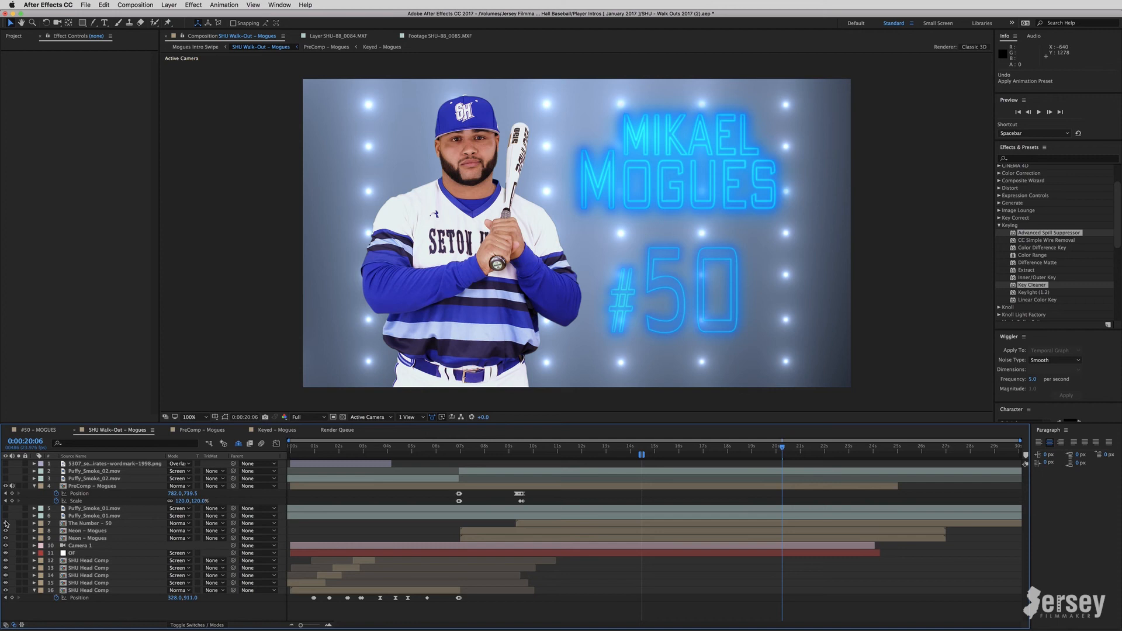
{"action": "left_click_drag", "start_coordinate": [6, 517], "coordinate": [6, 504]}
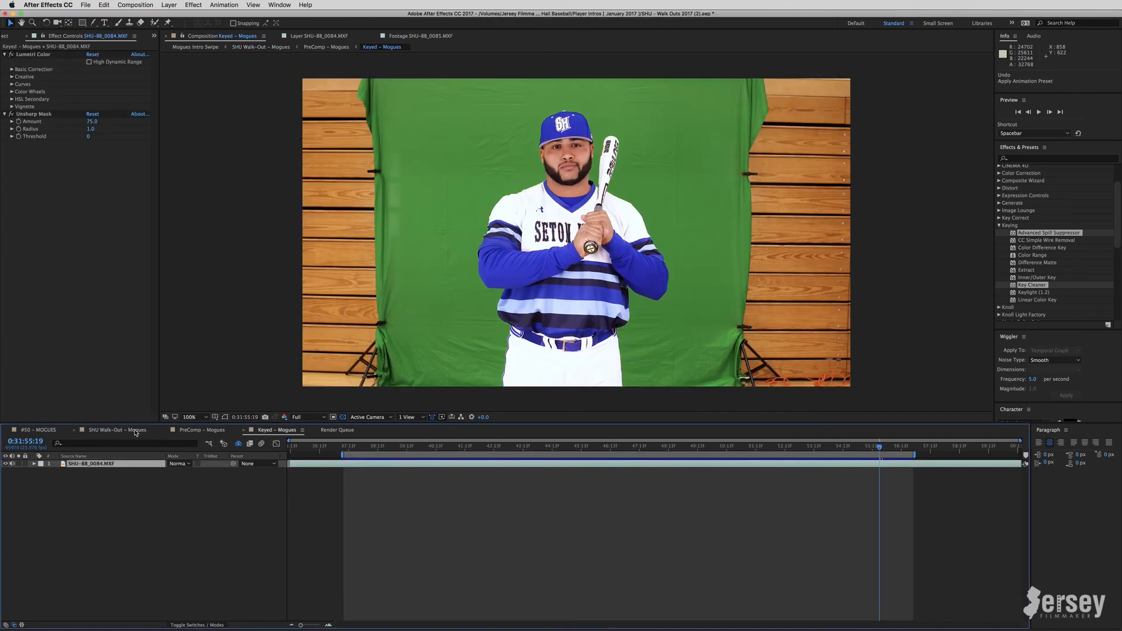
Compare the finished SHU Walk-Out composition with the original green-screen footage in the Keyed composition
{"action": "left_click", "coordinate": [158, 430]}
{"action": "left_click", "coordinate": [275, 431]}
{"action": "left_click", "coordinate": [131, 433]}
{"action": "left_click", "coordinate": [268, 431]}
{"action": "left_click", "coordinate": [142, 431]}
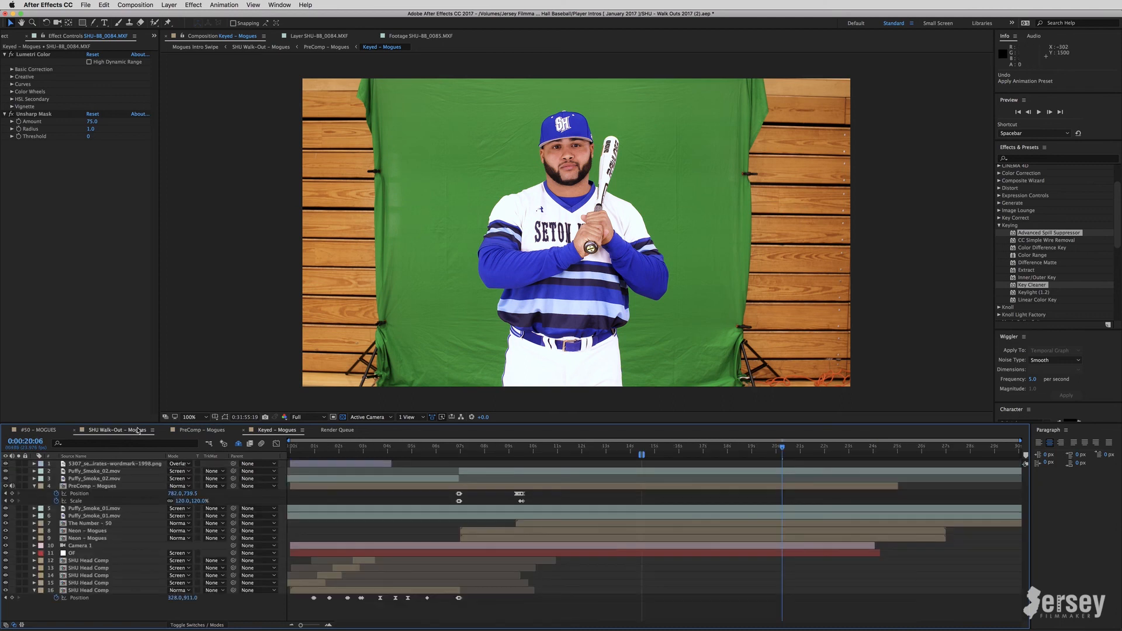
{"action": "left_click", "coordinate": [285, 431]}
{"action": "left_click", "coordinate": [142, 431]}
{"action": "left_click", "coordinate": [285, 430]}
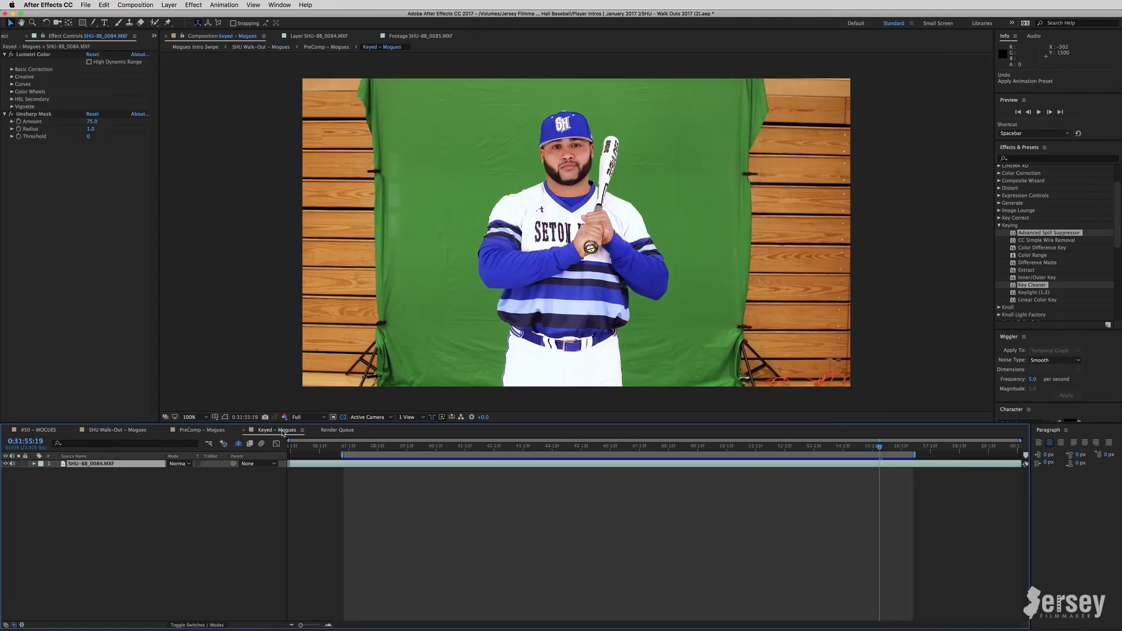
{"action": "left_click", "coordinate": [134, 433]}
{"action": "left_click", "coordinate": [275, 431]}
{"action": "left_click", "coordinate": [138, 431]}
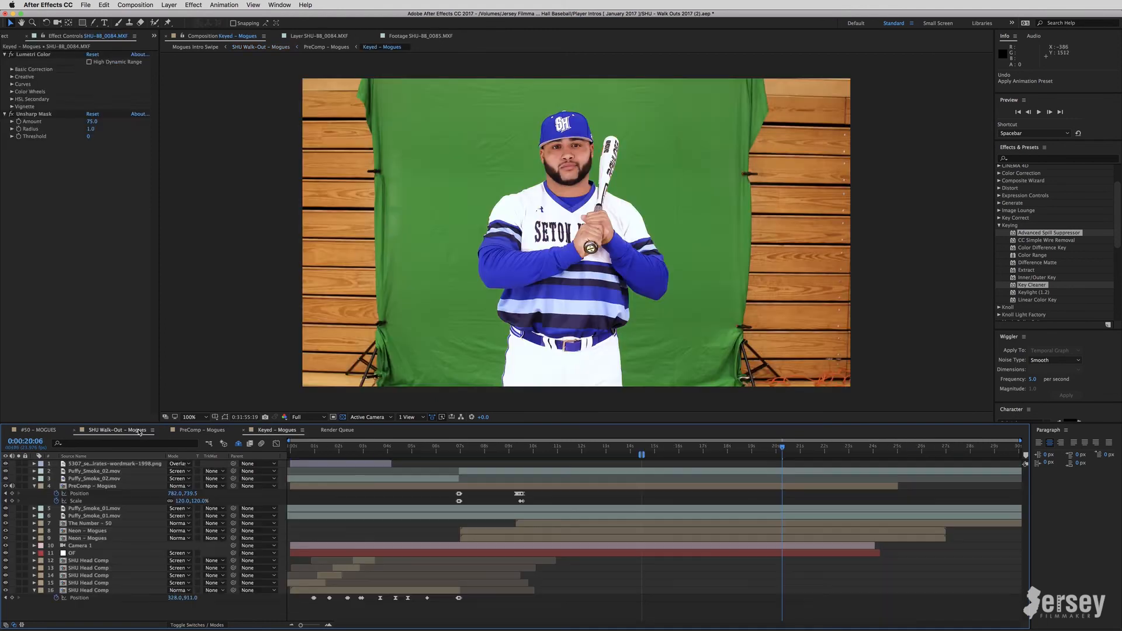
{"action": "left_click", "coordinate": [280, 430]}
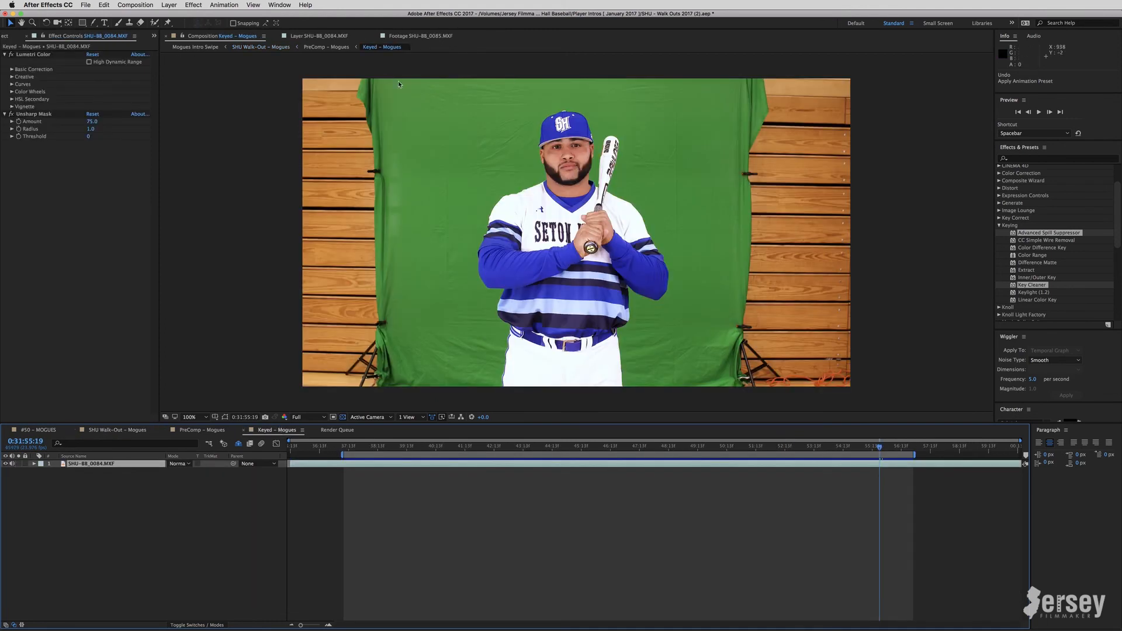